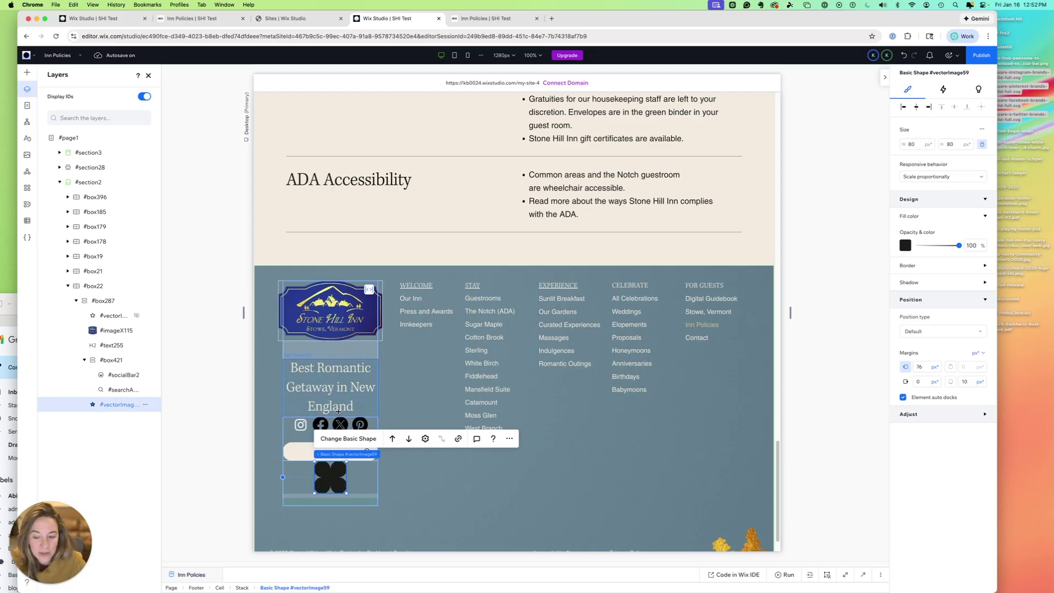
# Step: Search the Wix icon library for "instagram" to find a replacement for the Instagram icon in the footer's social bar
pyautogui.click(301, 425)
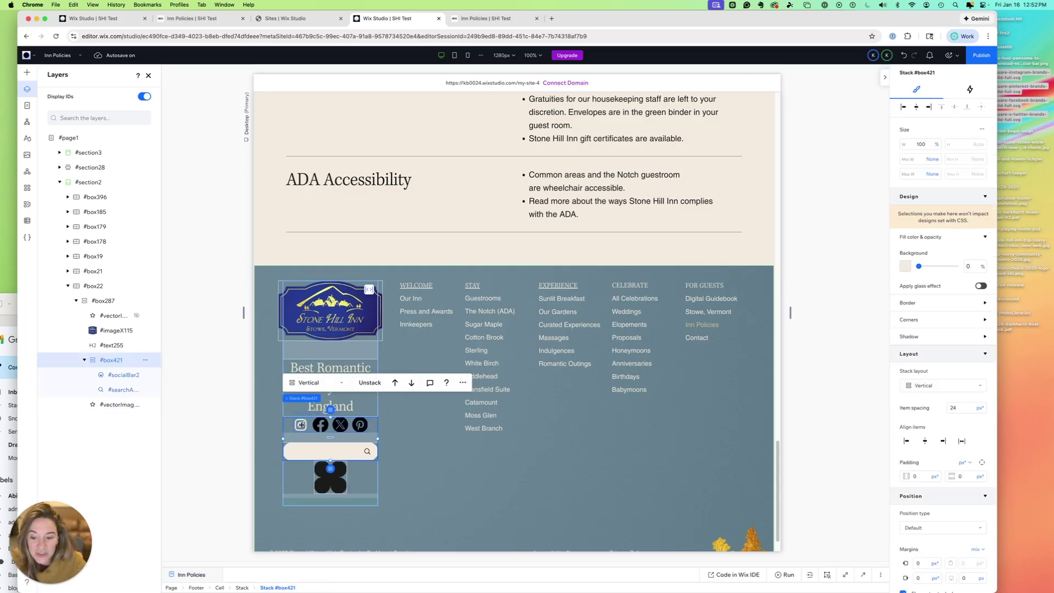
pyautogui.click(301, 426)
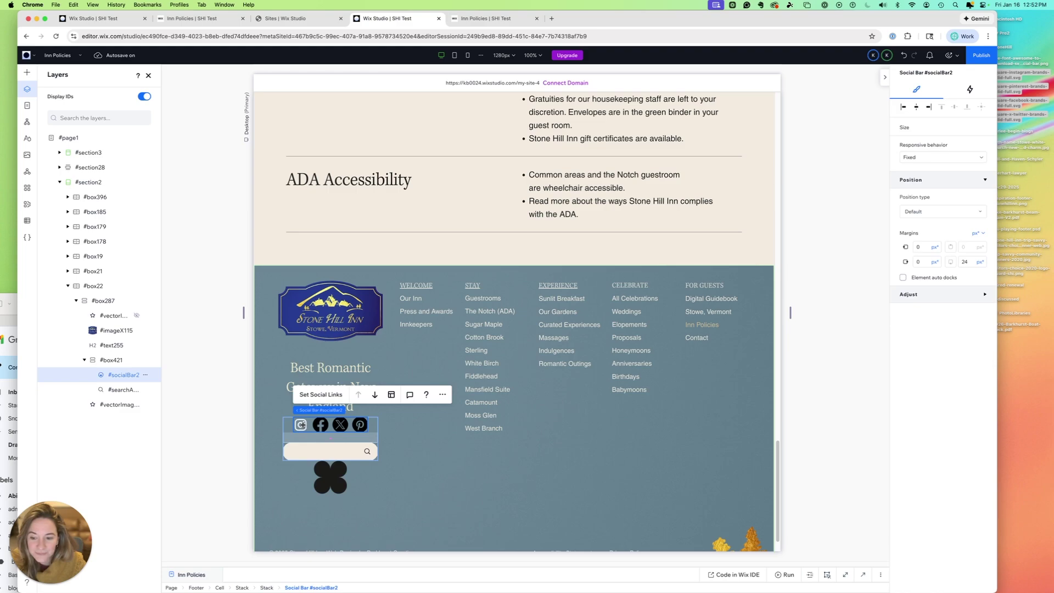
pyautogui.click(318, 394)
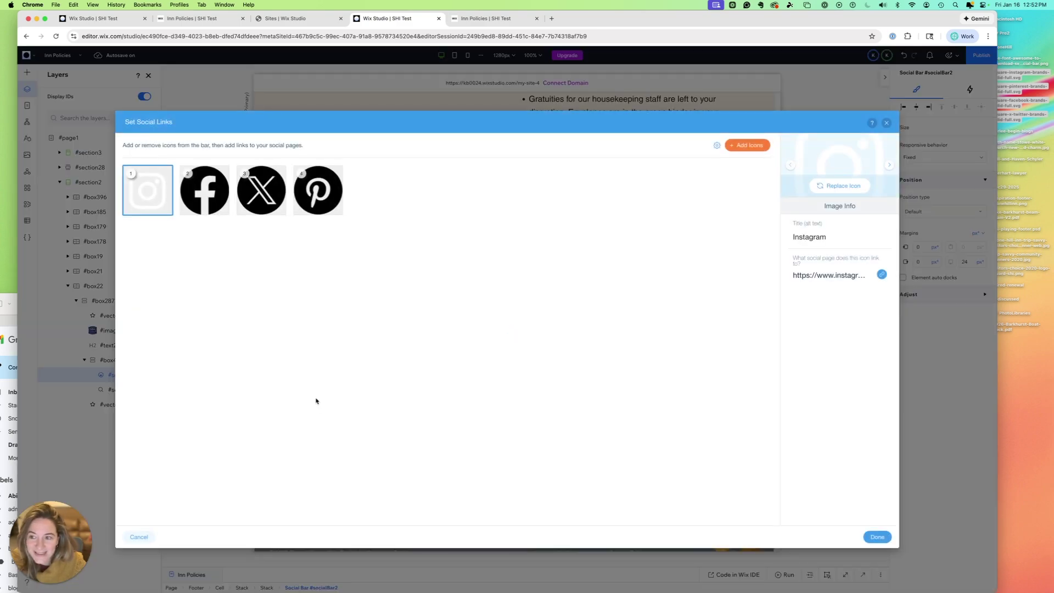
pyautogui.click(842, 189)
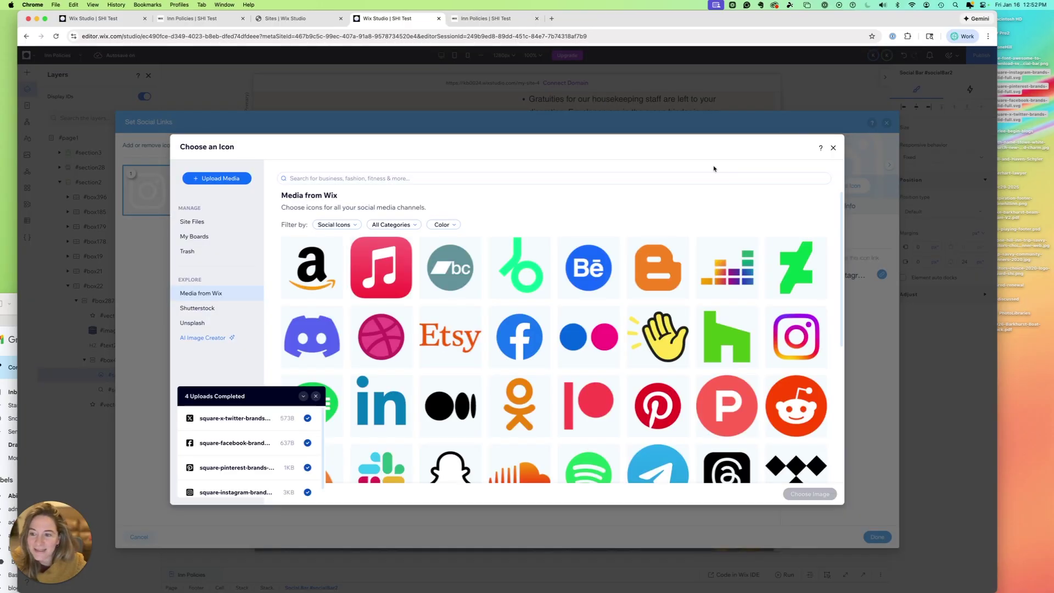
pyautogui.click(365, 174)
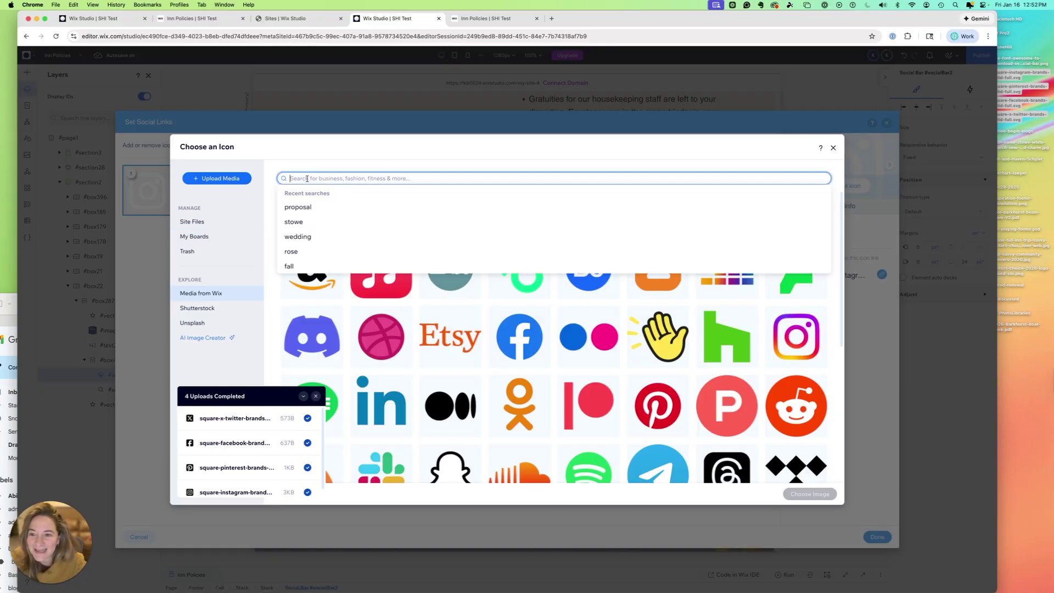
pyautogui.write('instagram')
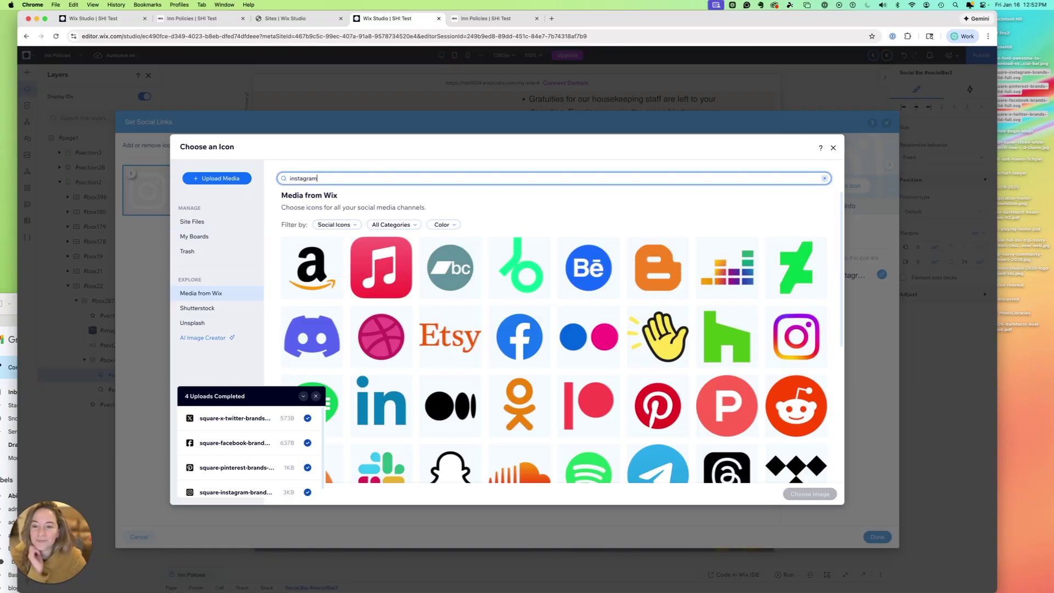
pyautogui.press('Return')
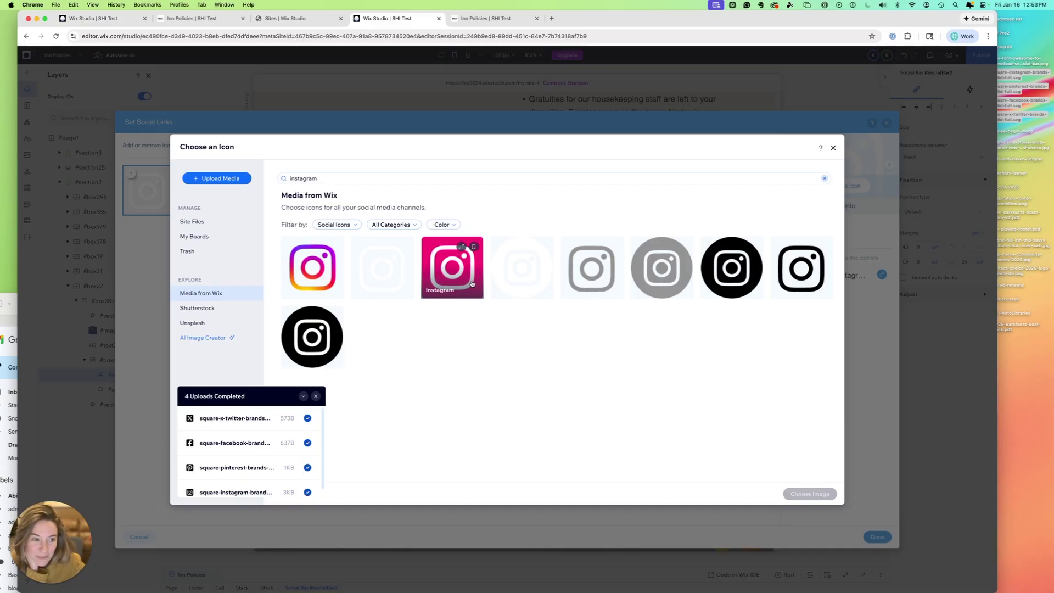
pyautogui.click(315, 396)
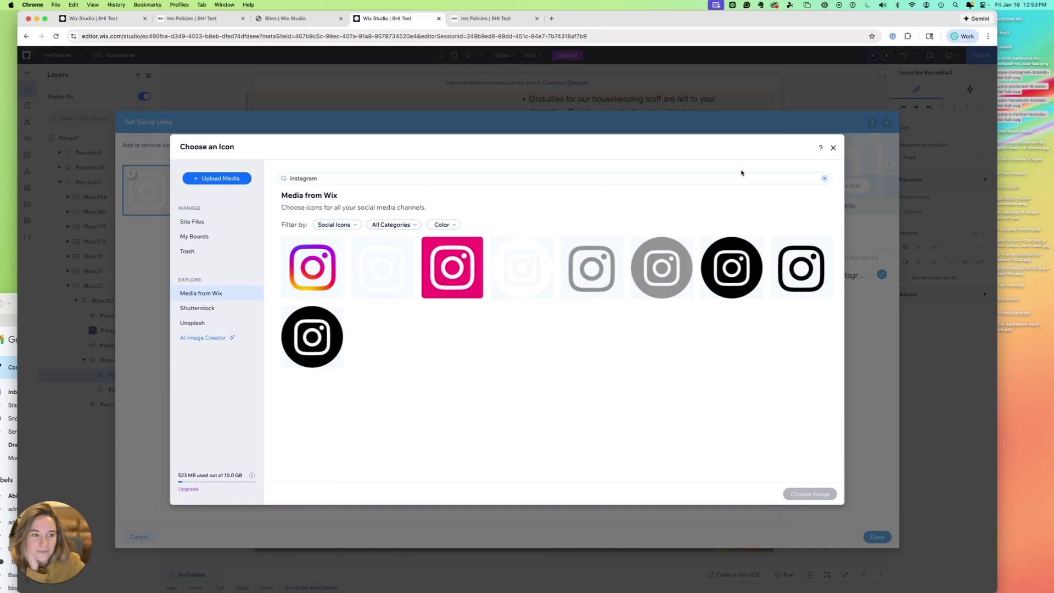
pyautogui.click(835, 148)
pyautogui.click(887, 123)
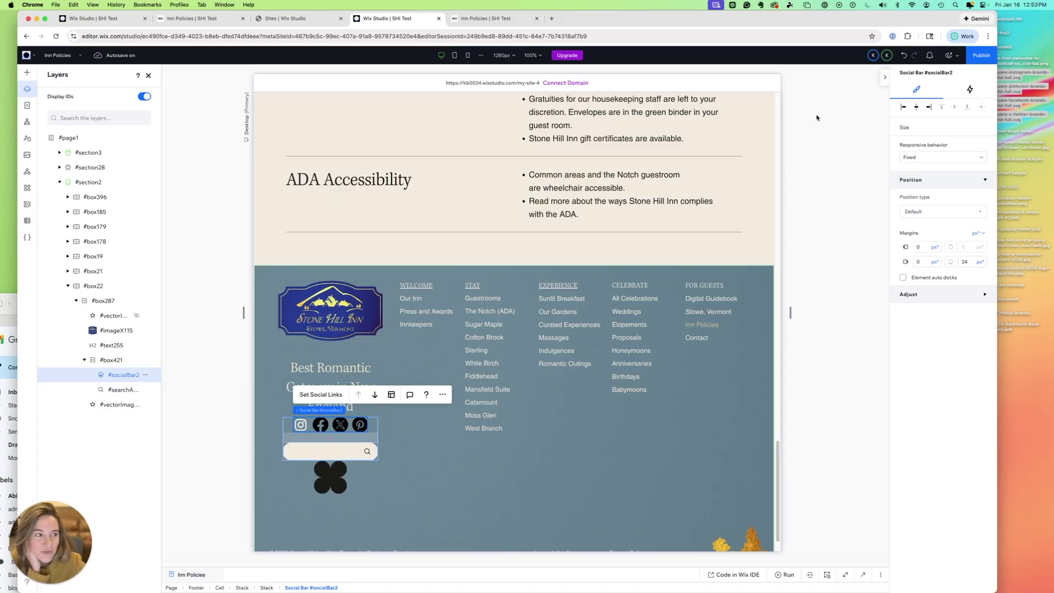
# Step: Preview the desktop image use-font-awesome-to-download-svgs-for-social-bar.png
pyautogui.click(1008, 62)
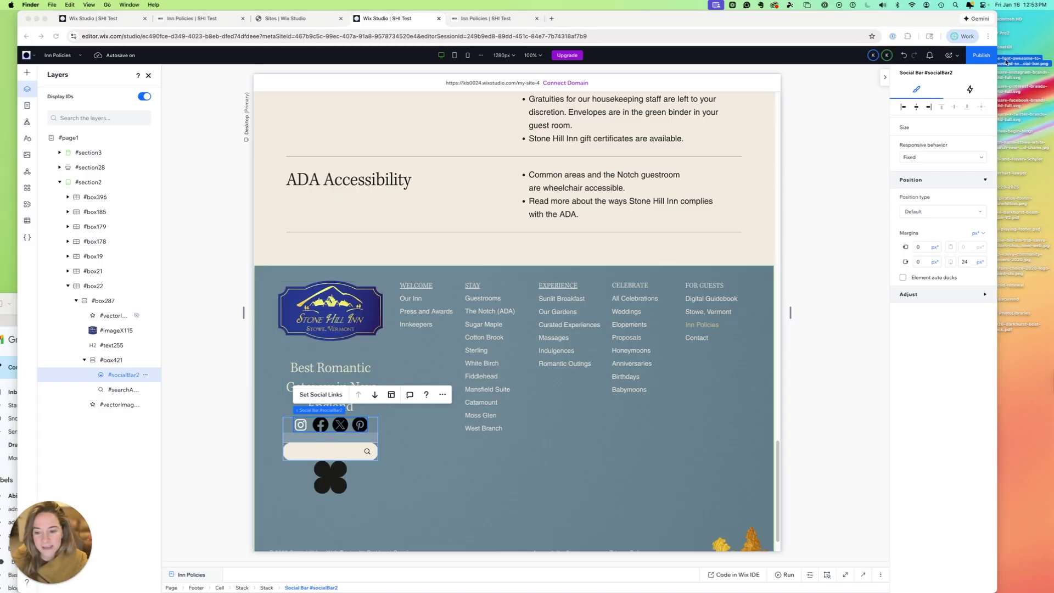
pyautogui.press('space')
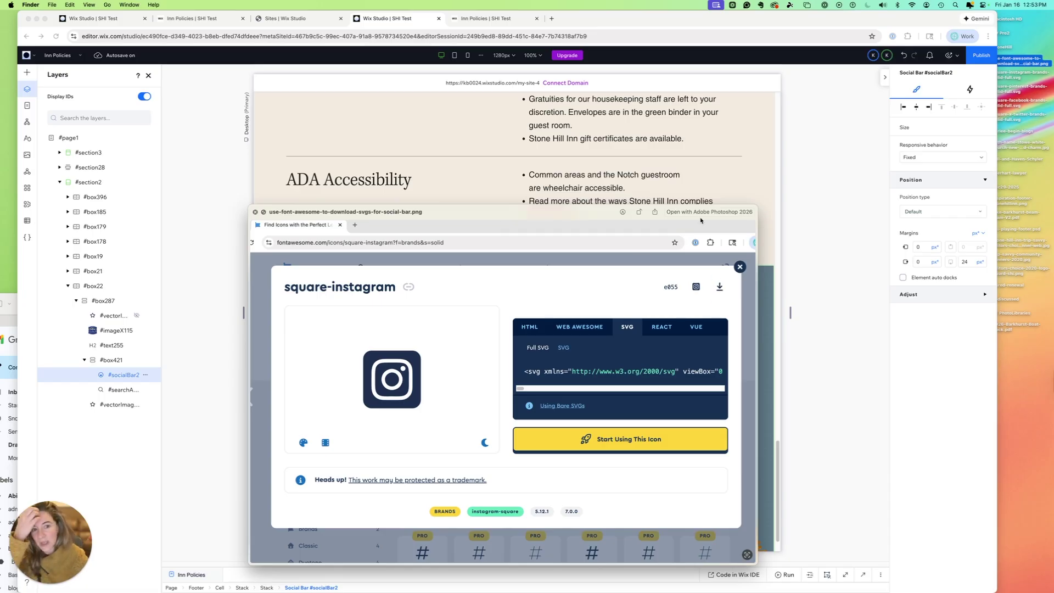
pyautogui.click(255, 211)
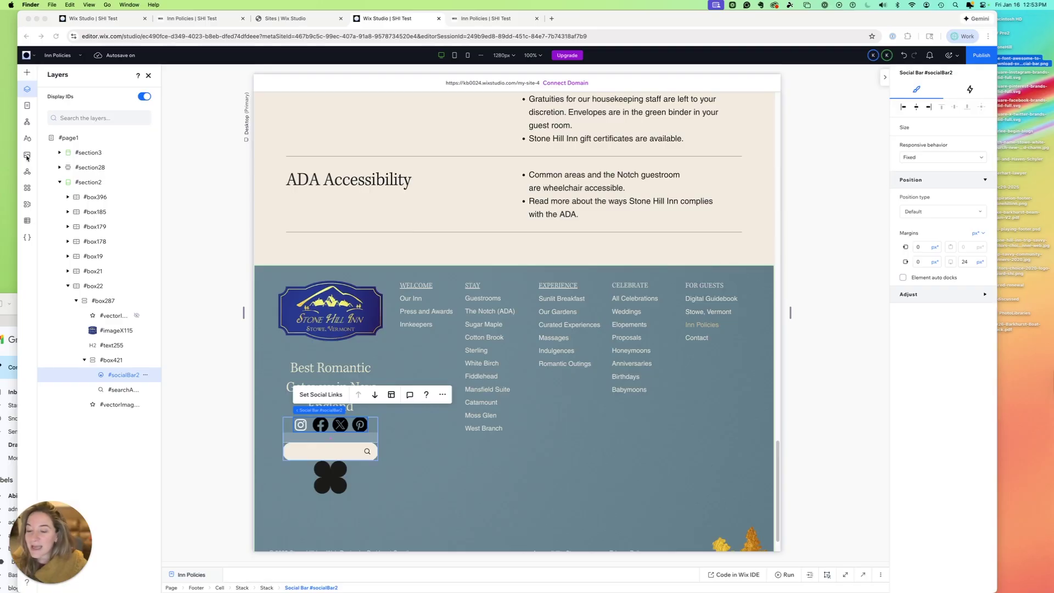
# Step: Examine the elements that Quick Add offers for the footer's logo stack #box287
pyautogui.click(329, 486)
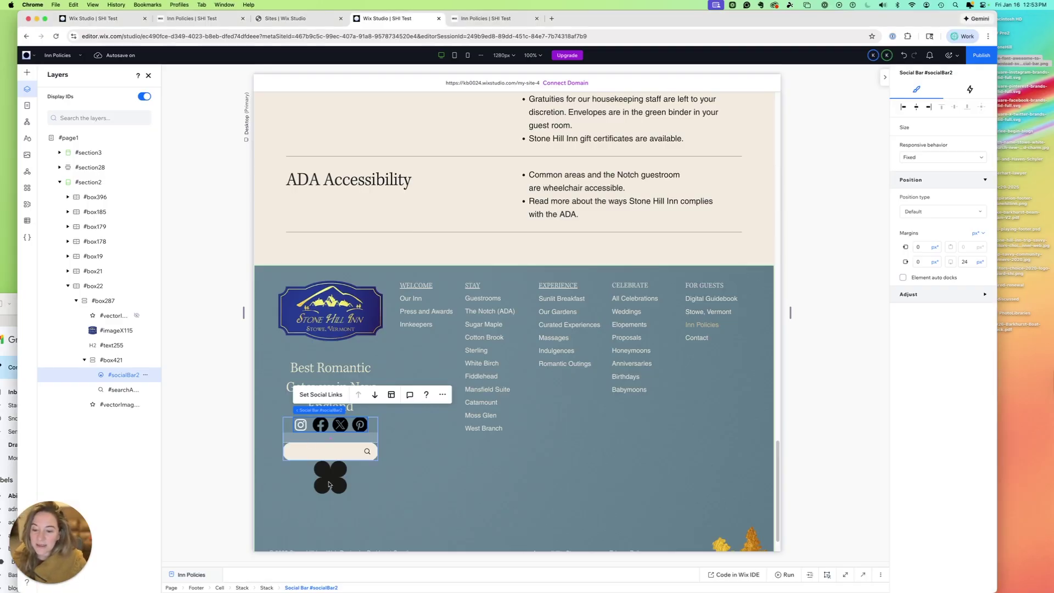
pyautogui.click(104, 303)
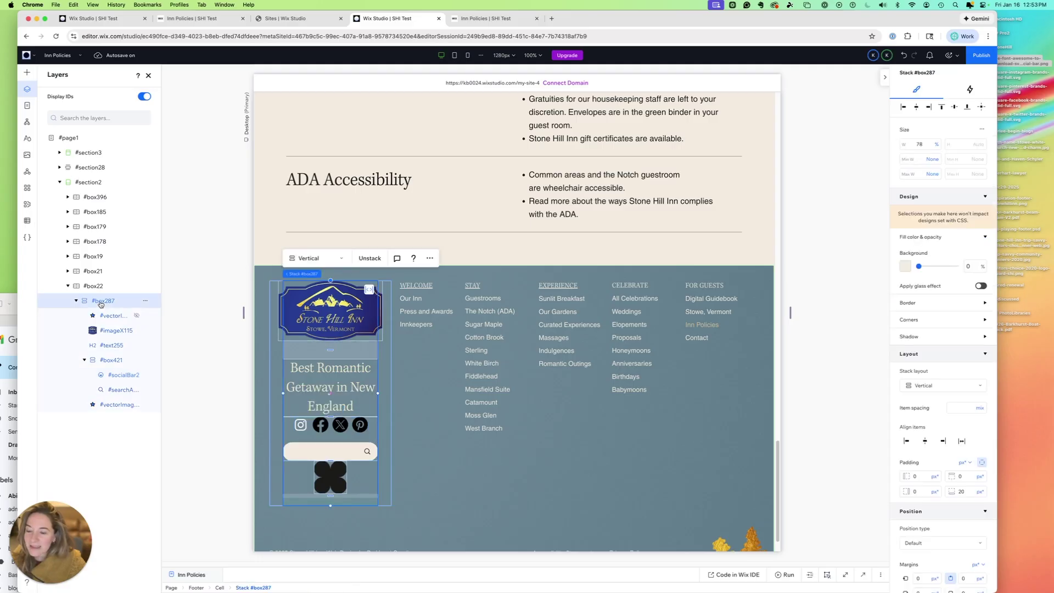
pyautogui.click(145, 302)
pyautogui.moveTo(221, 304)
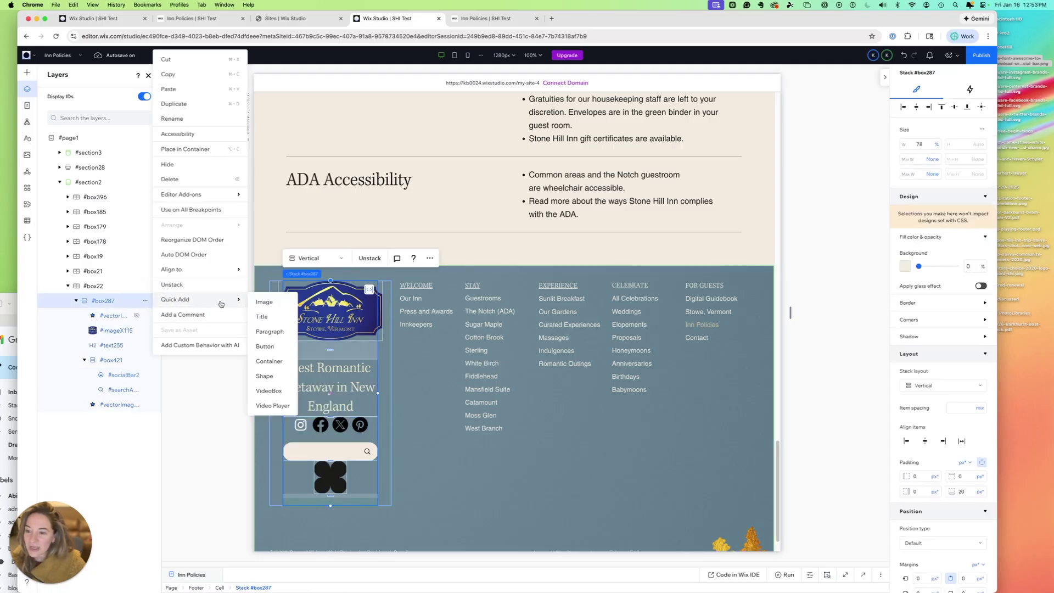
pyautogui.click(268, 381)
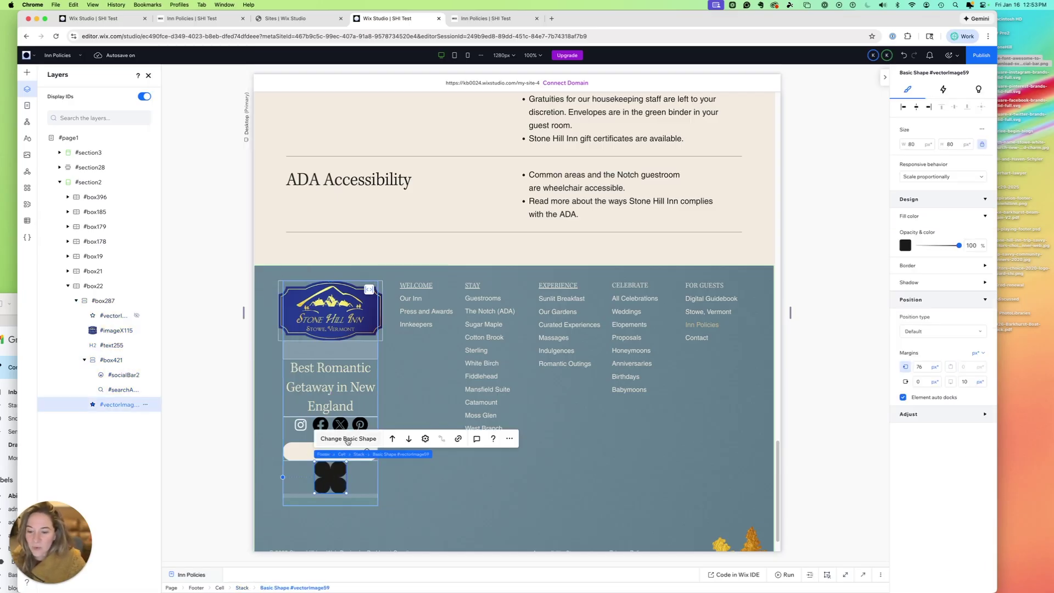
# Step: Replace the basic shape under the footer search bar with square-x-twitter-brands-solid-full.svg from Site Files
pyautogui.click(351, 439)
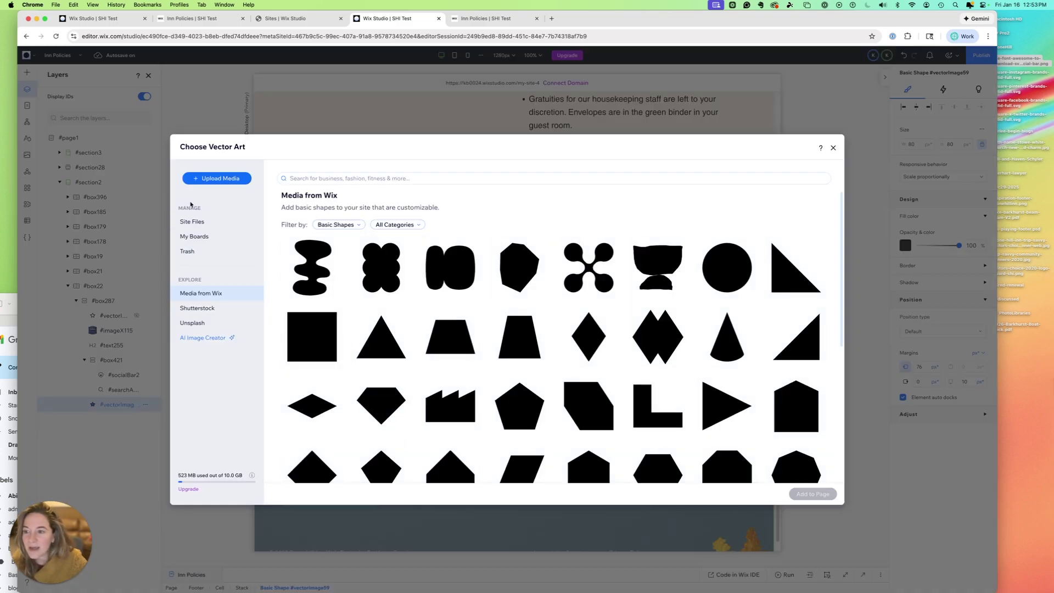
pyautogui.click(196, 222)
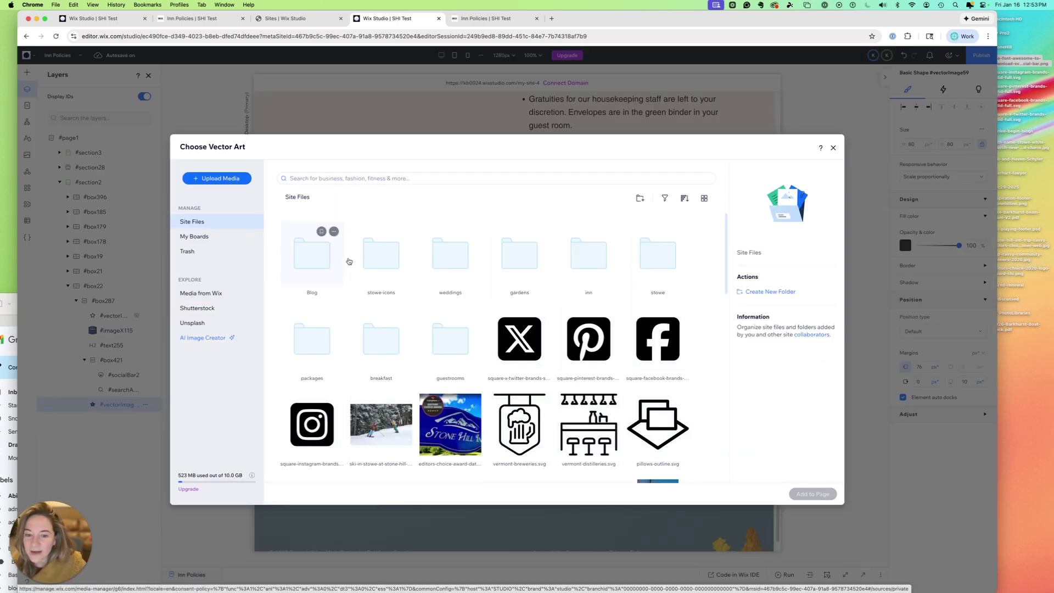
pyautogui.click(530, 347)
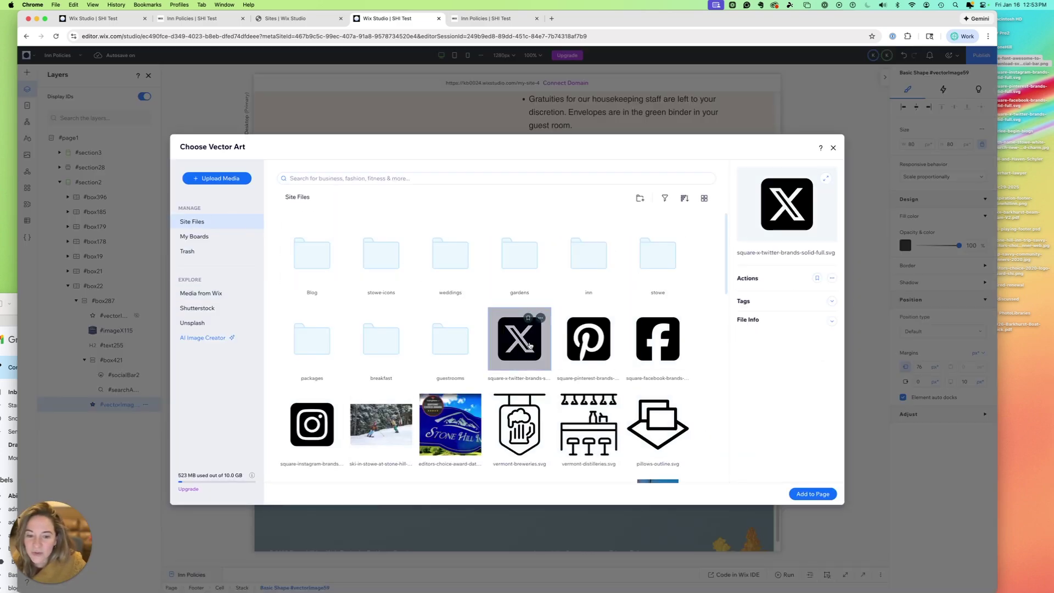
pyautogui.click(813, 495)
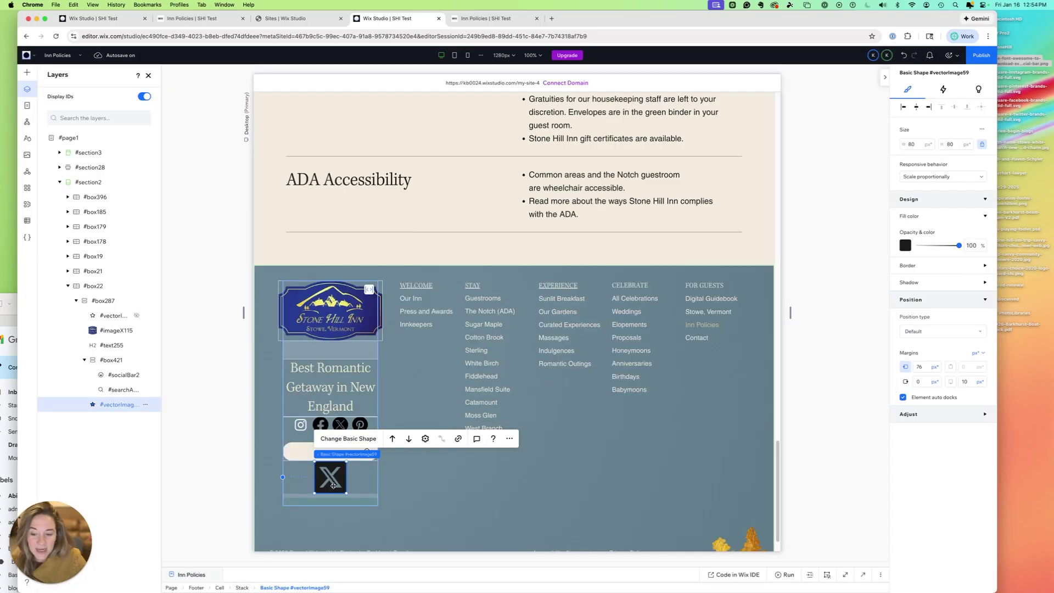
# Step: Set the X icon's fill color to the cream theme color Color 1 (#F3ECE1)
pyautogui.click(906, 247)
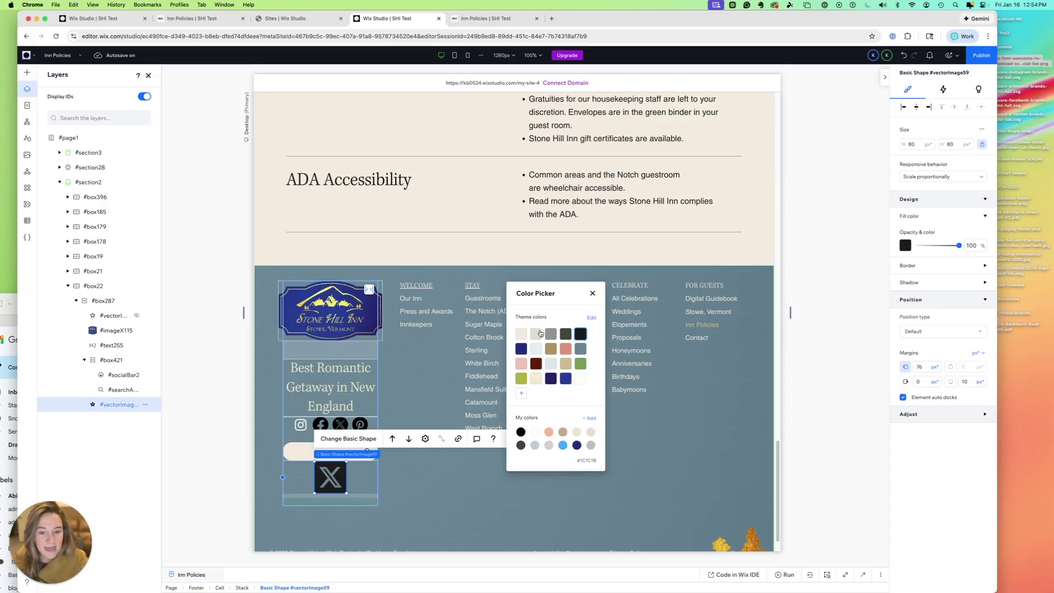
pyautogui.click(522, 334)
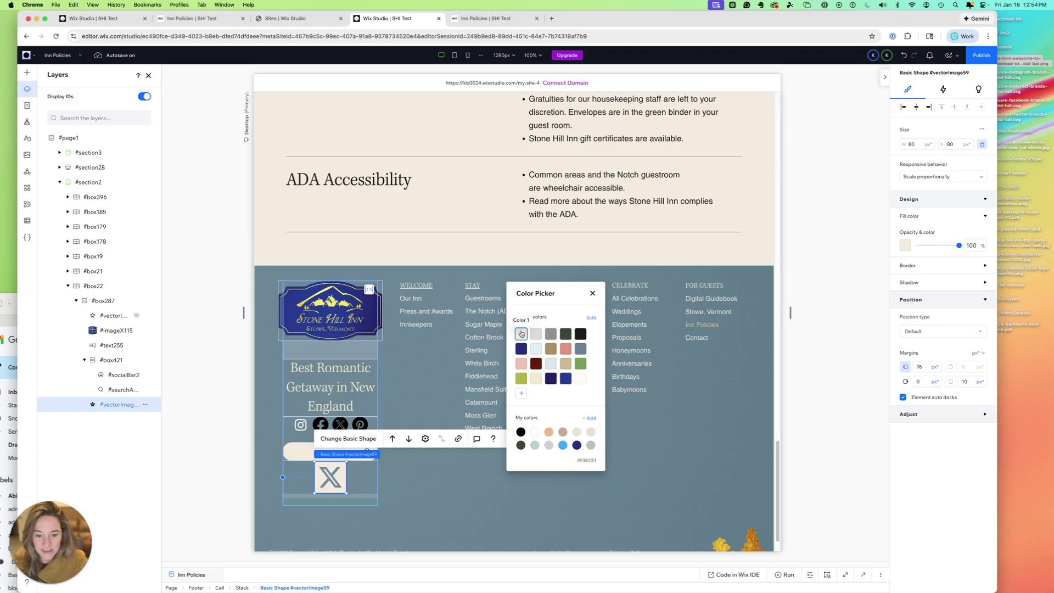
pyautogui.click(592, 292)
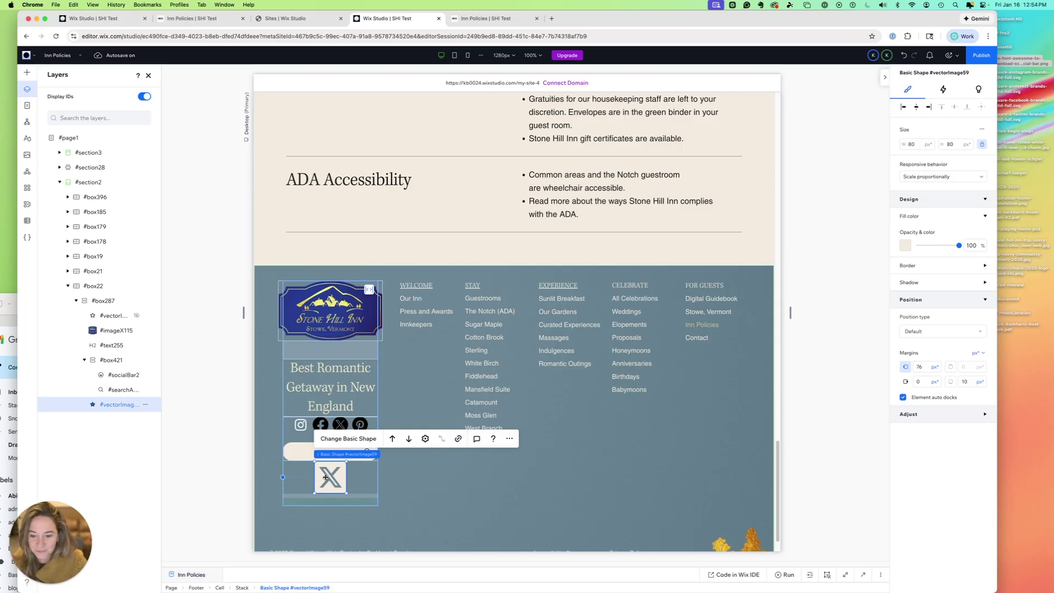
# Step: Duplicate the X icon, turning the copy into the square Instagram SVG placed above the original in the stack
pyautogui.click(146, 405)
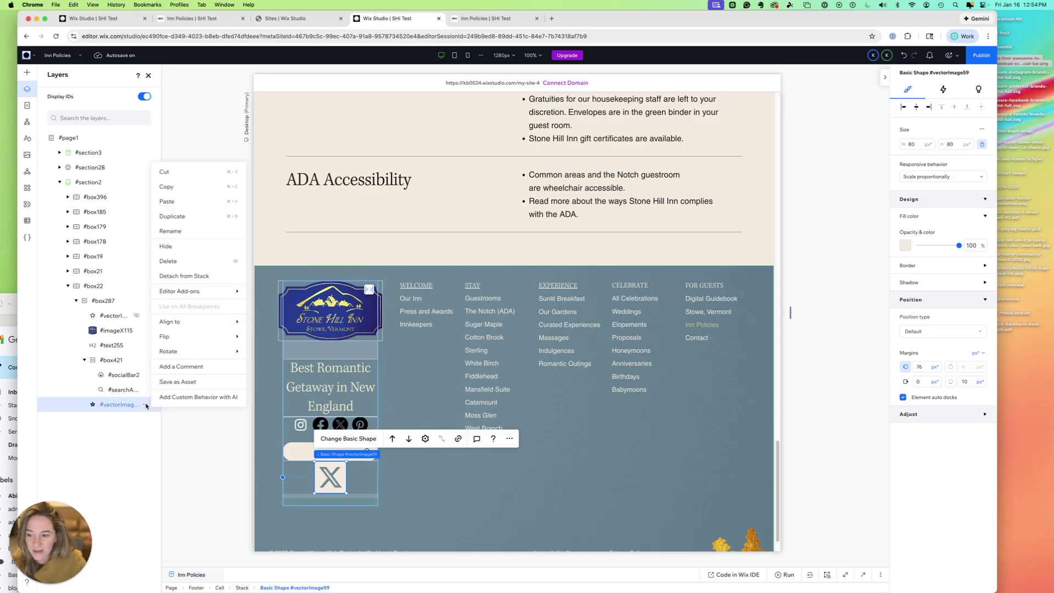
pyautogui.click(174, 220)
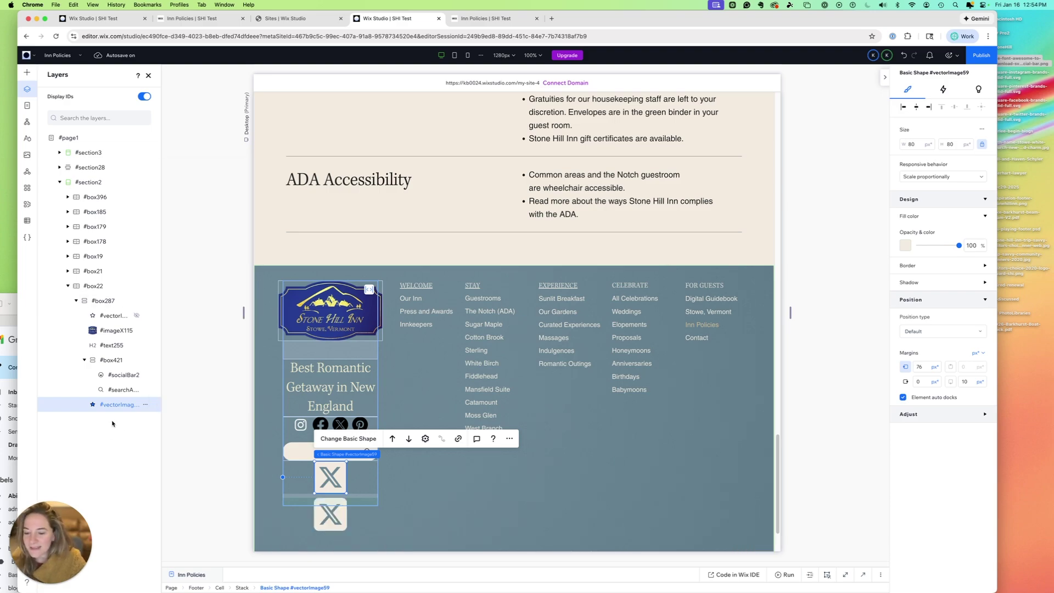
pyautogui.click(350, 513)
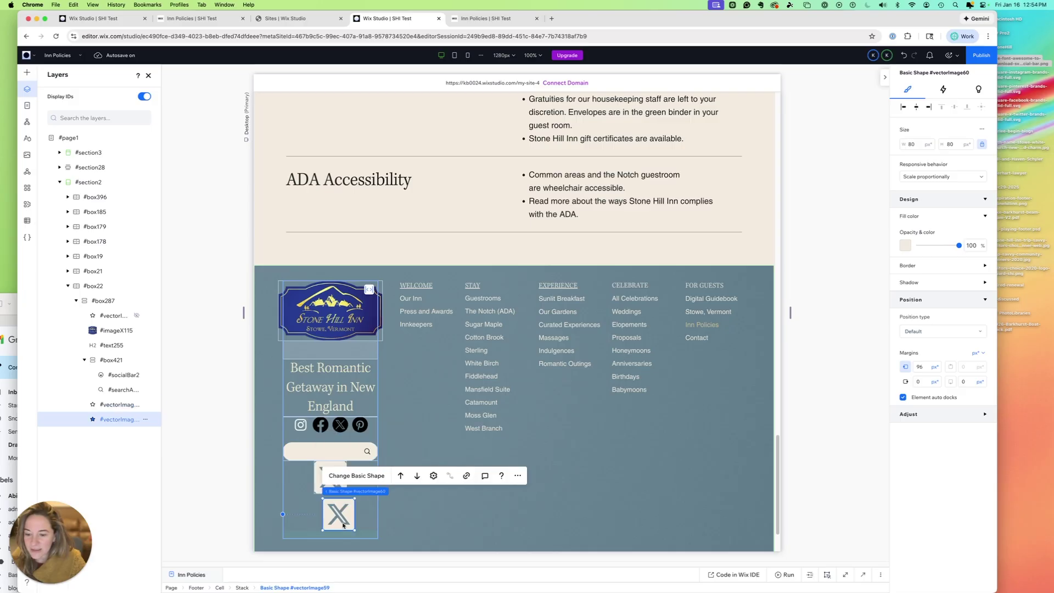
pyautogui.click(361, 476)
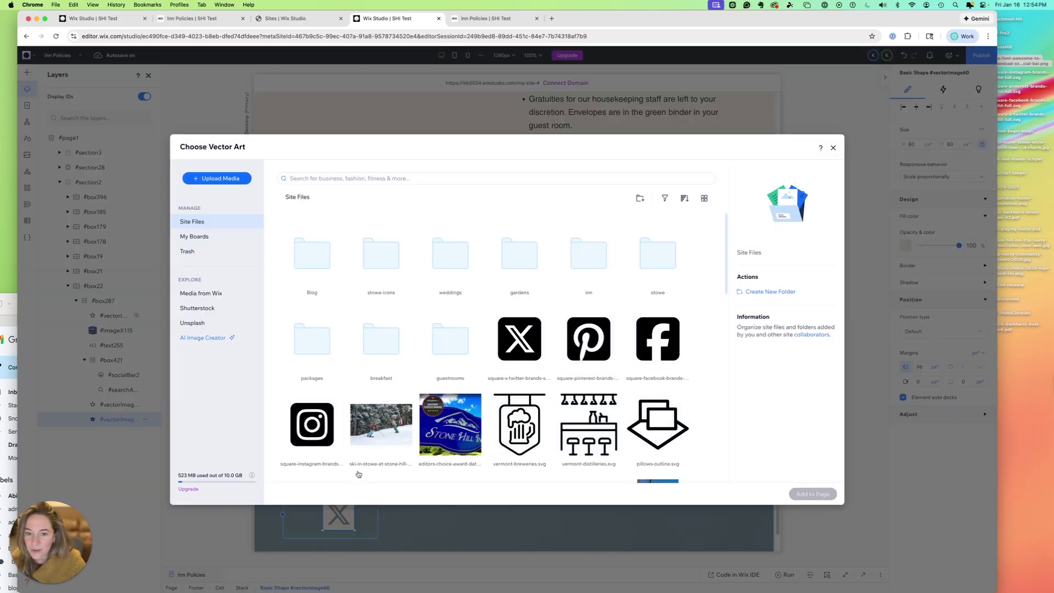
pyautogui.click(301, 421)
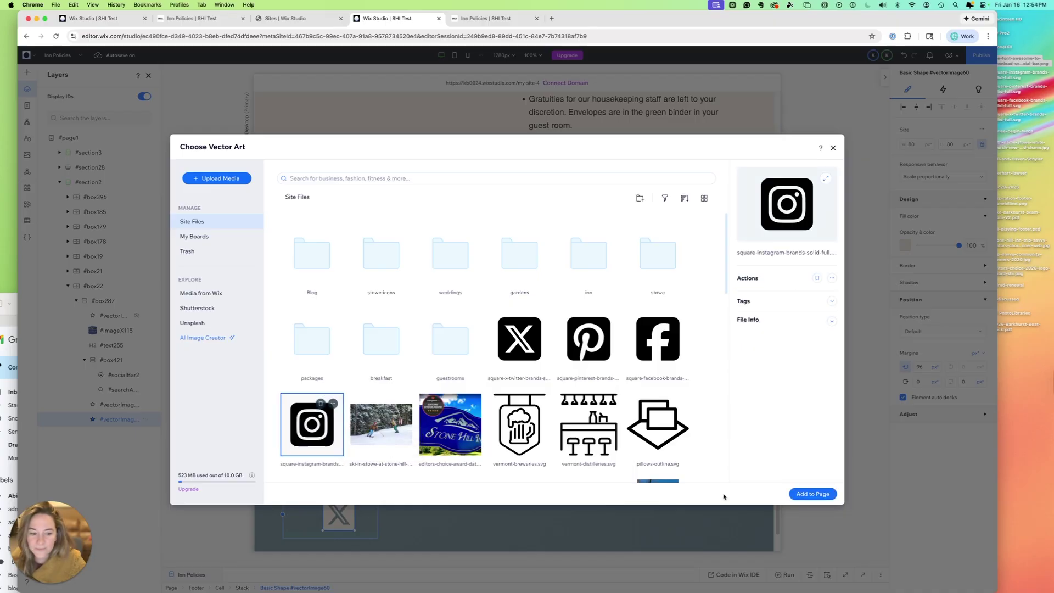
pyautogui.click(813, 495)
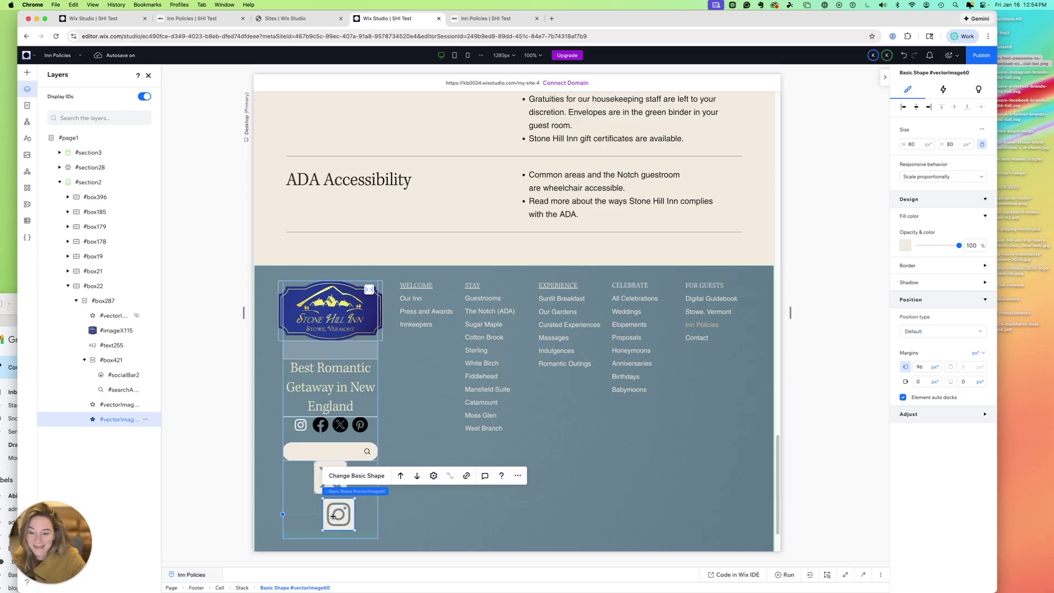
pyautogui.click(400, 476)
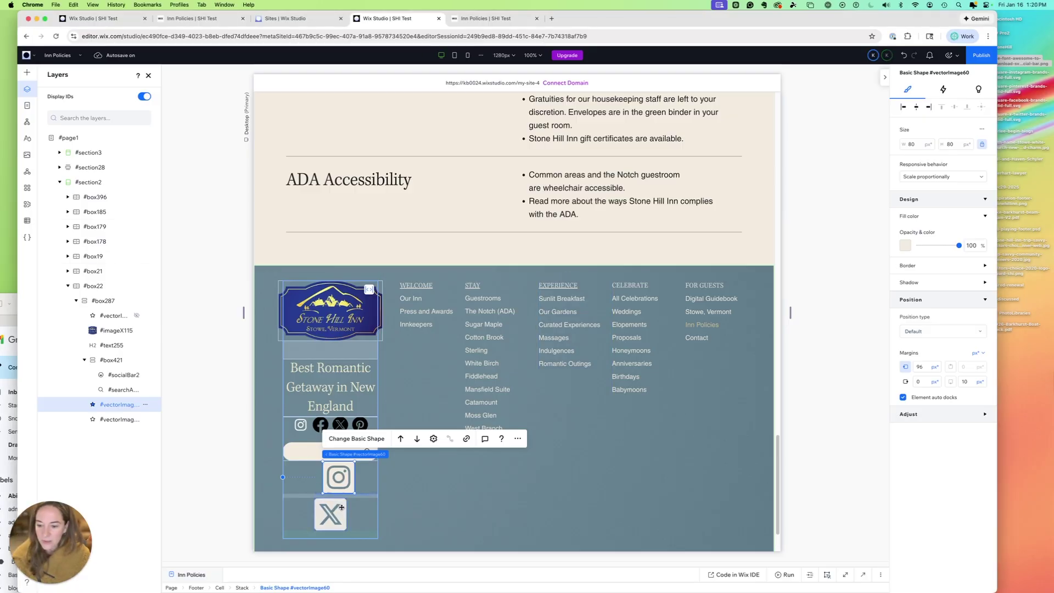
# Step: Duplicate the X icon and swap the original for the square Facebook SVG from Site Files
pyautogui.click(340, 510)
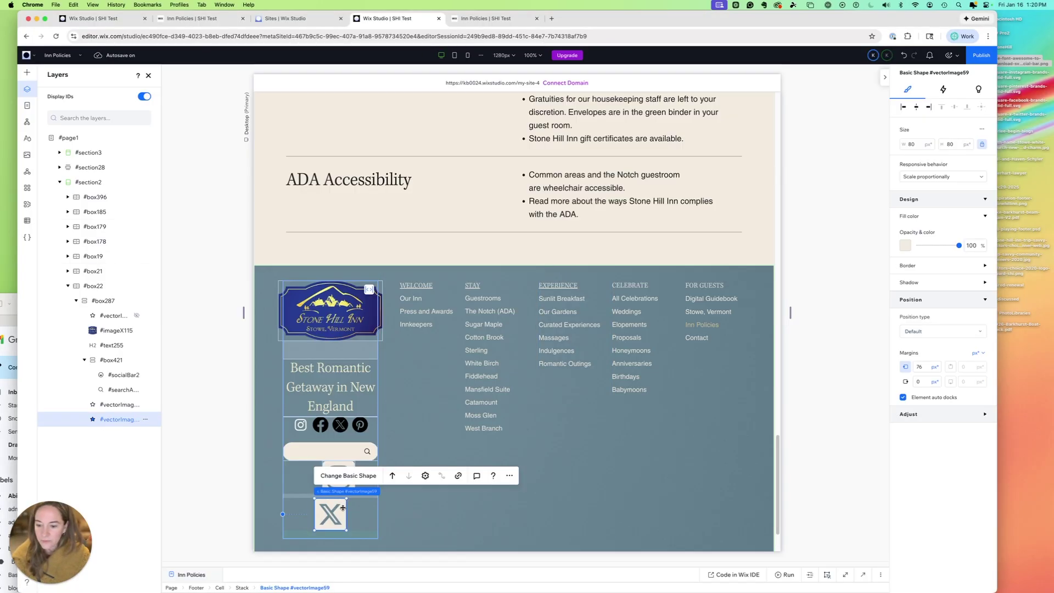
pyautogui.click(146, 420)
pyautogui.click(177, 234)
pyautogui.click(348, 476)
pyautogui.click(658, 339)
pyautogui.click(813, 494)
# Step: Duplicate the remaining X icon and swap the copy for the square Pinterest SVG from Site Files
pyautogui.click(145, 434)
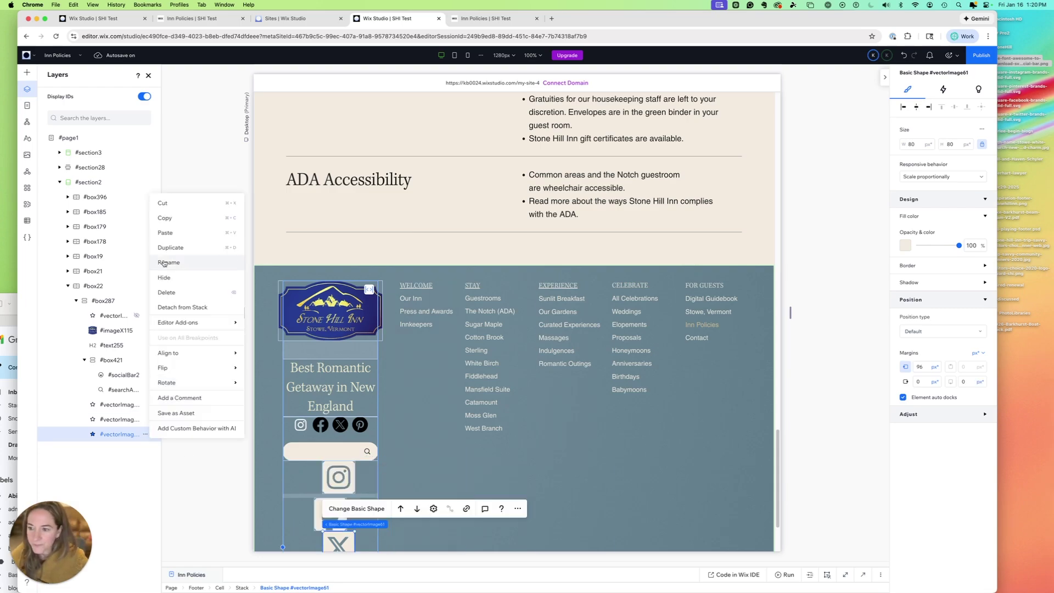
pyautogui.click(169, 248)
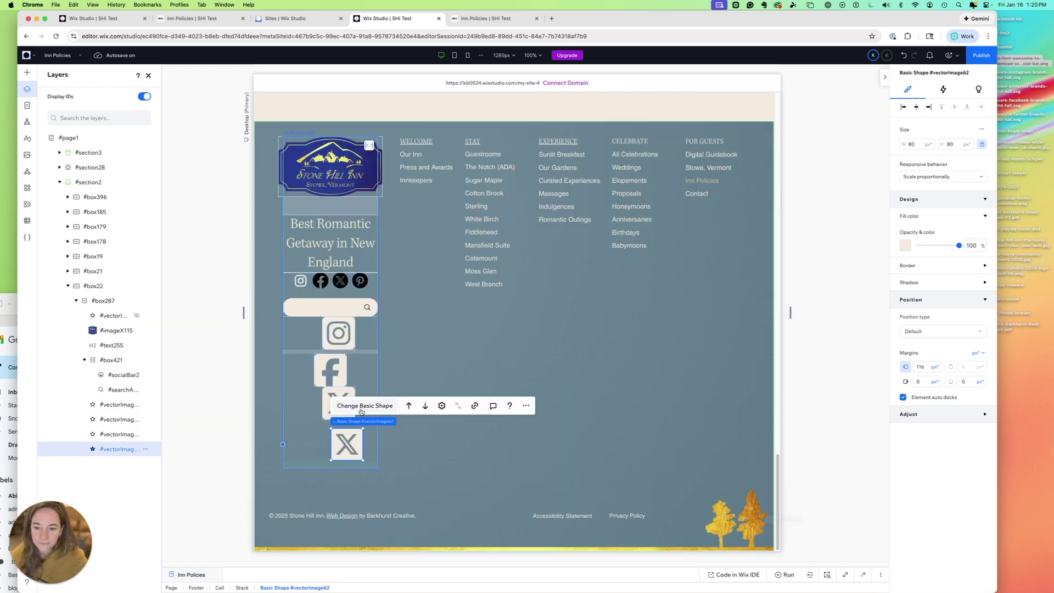
pyautogui.click(367, 407)
pyautogui.click(588, 337)
pyautogui.click(813, 494)
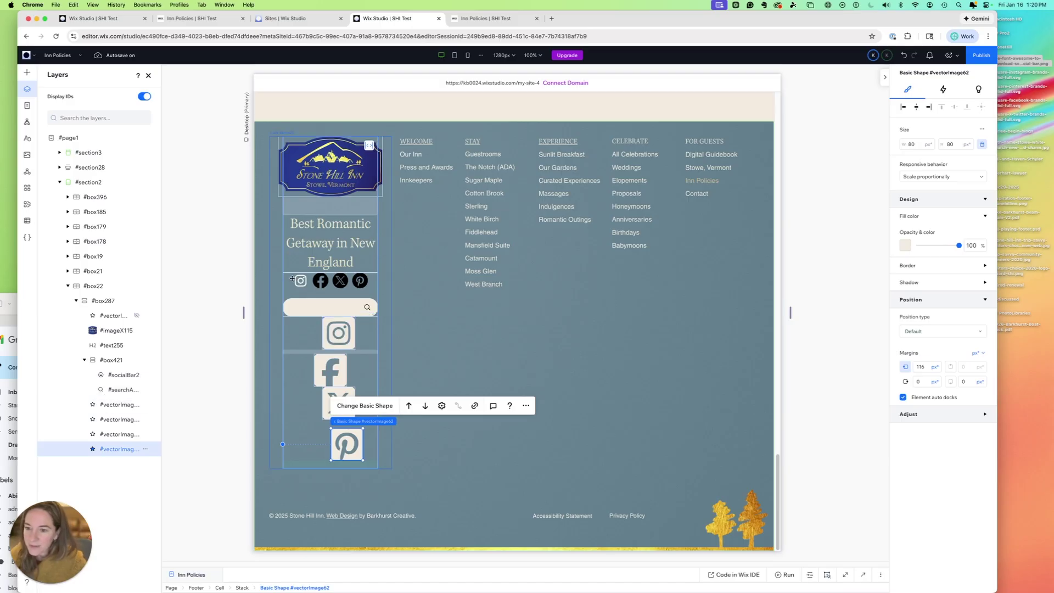
# Step: Try the square Instagram icon at 30 px and then at 50 px
pyautogui.click(301, 282)
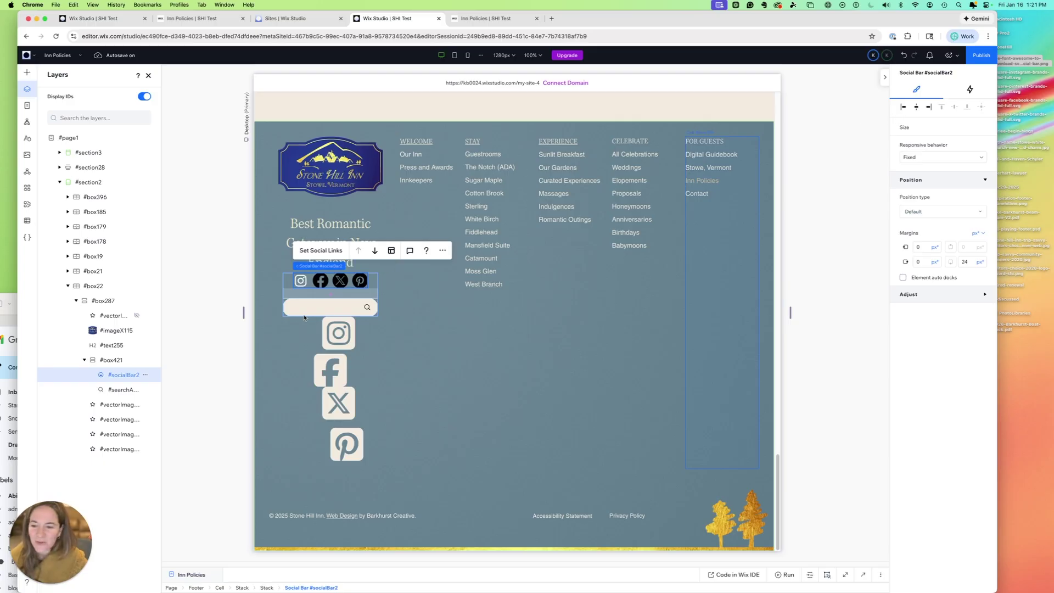
pyautogui.click(340, 334)
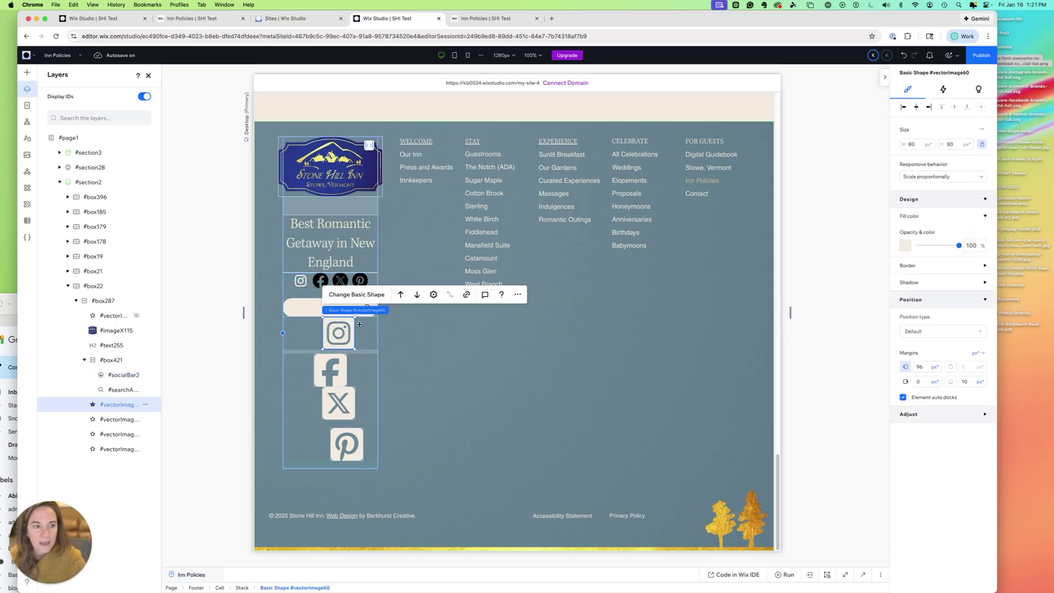
pyautogui.click(914, 144)
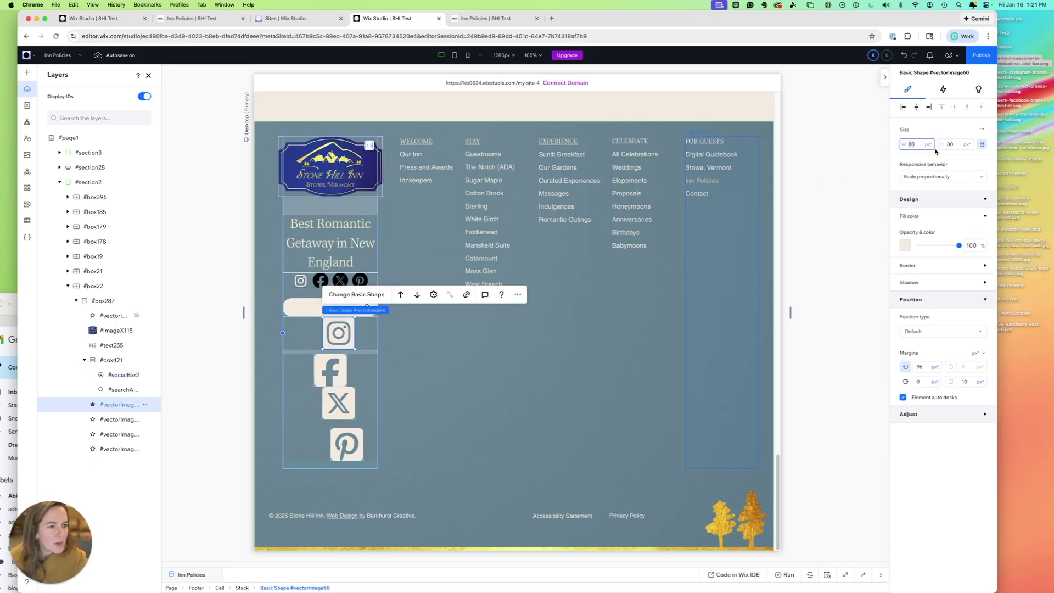
pyautogui.write('3')
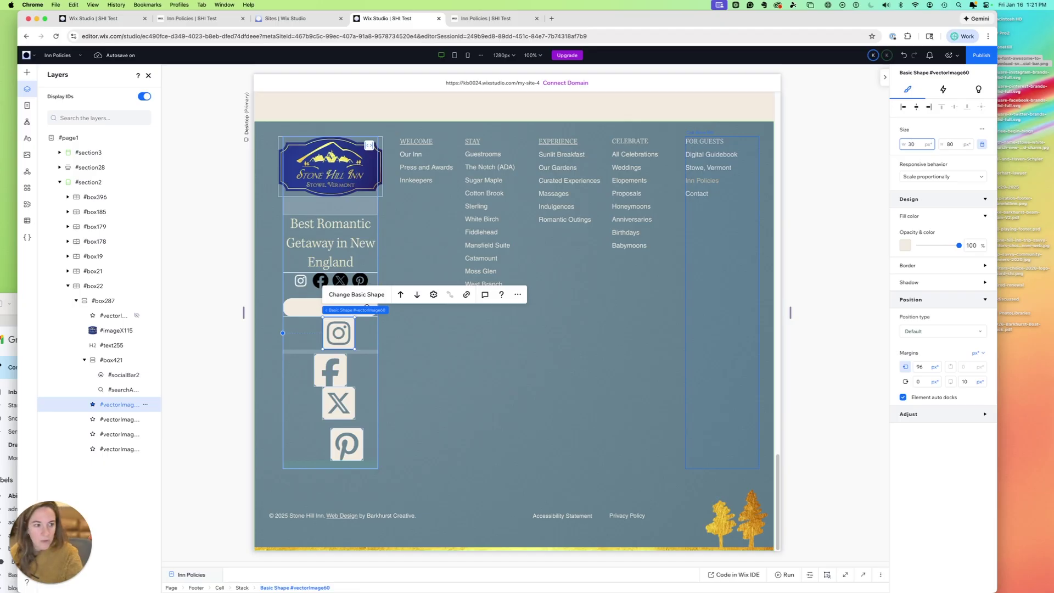
pyautogui.press('Tab')
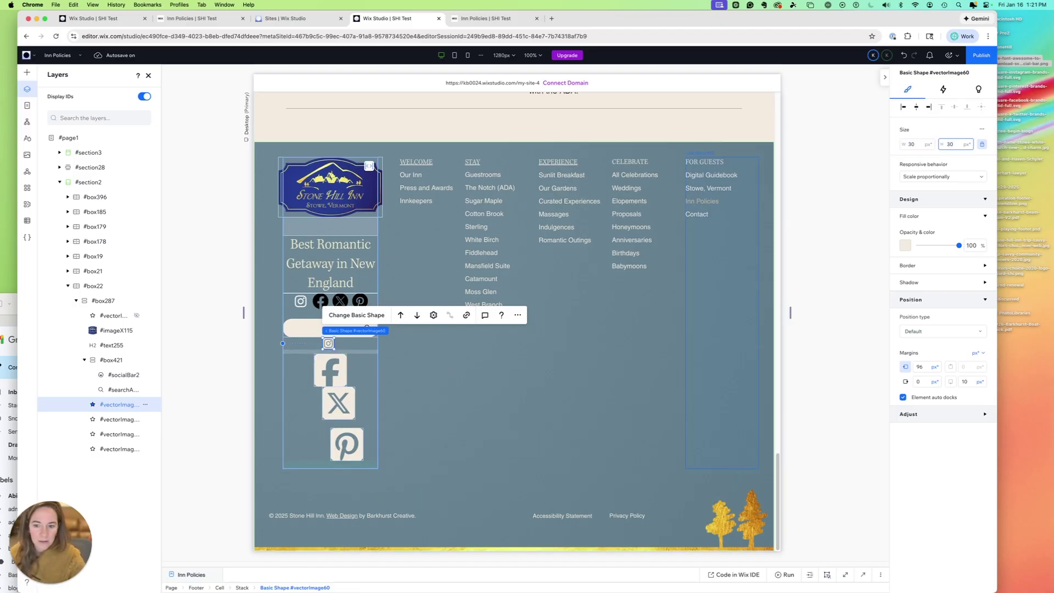
pyautogui.click(909, 144)
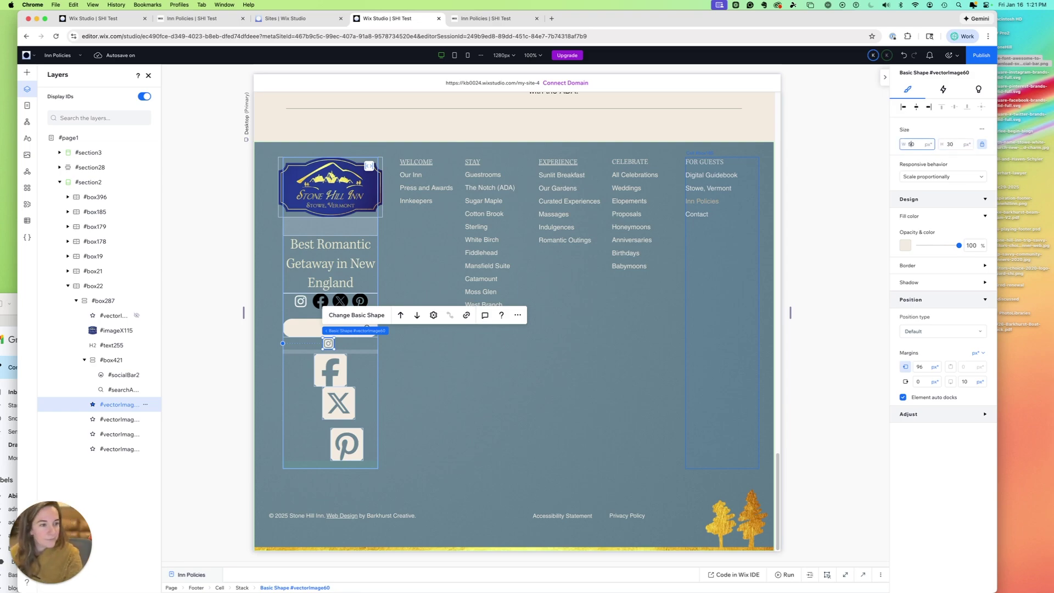
pyautogui.write('50')
pyautogui.press('Tab')
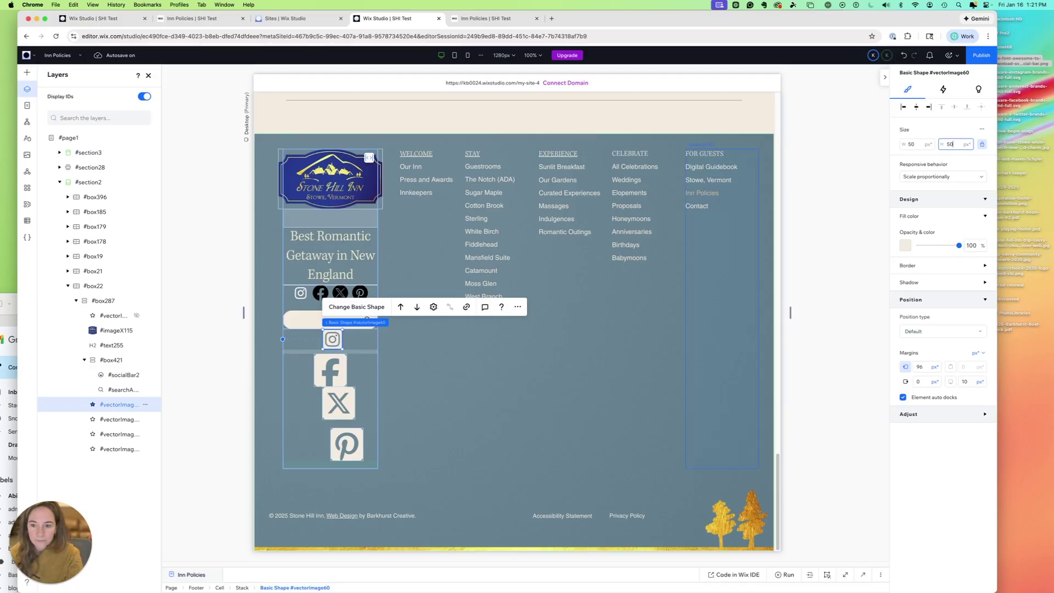
# Step: Set the size of the square Instagram icon and the square Facebook icon to 40 px each
pyautogui.click(913, 144)
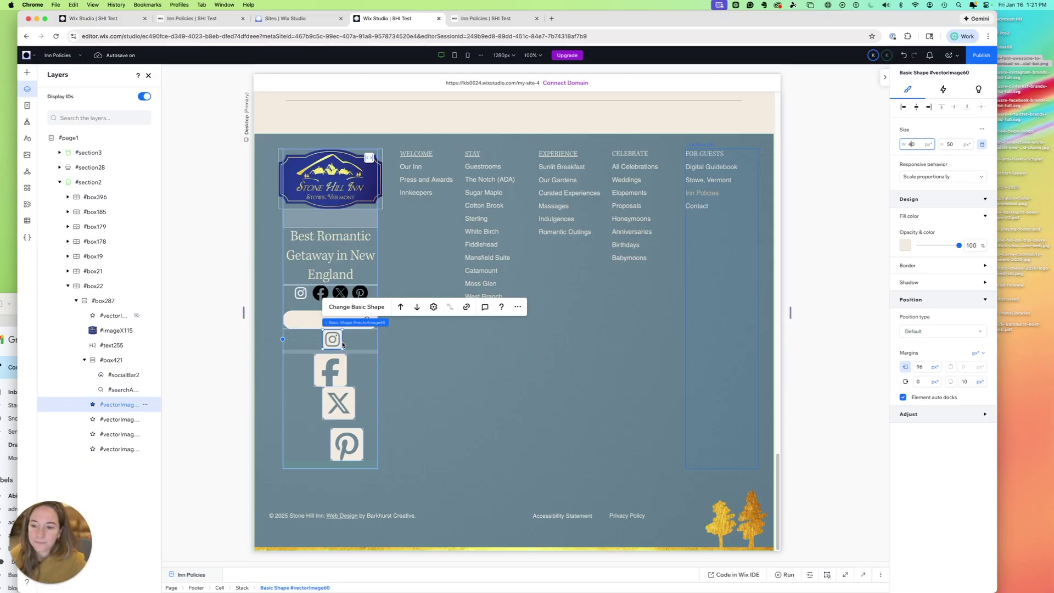
pyautogui.press('Tab')
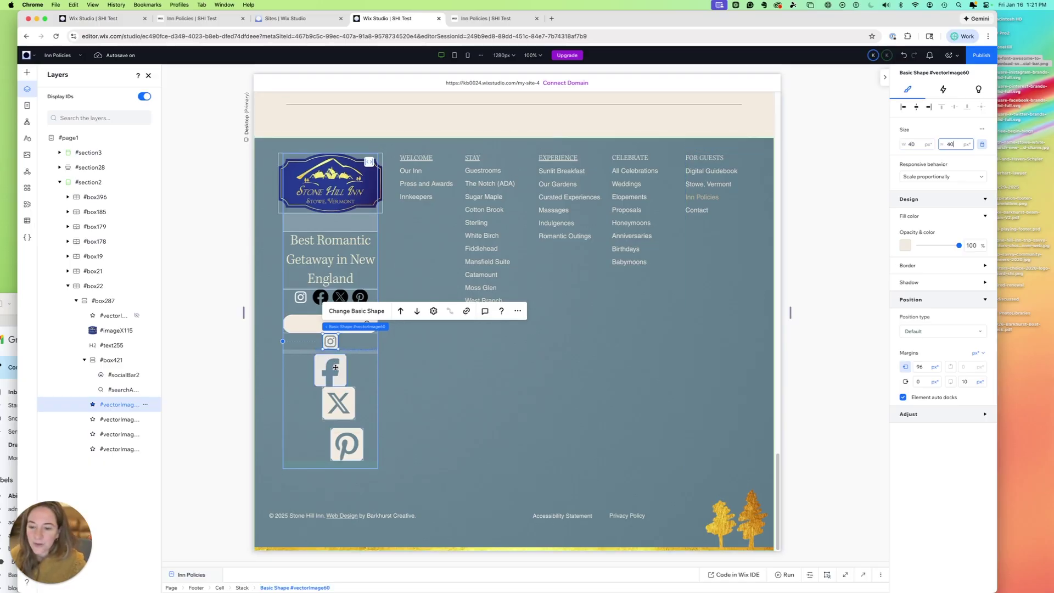
pyautogui.click(340, 366)
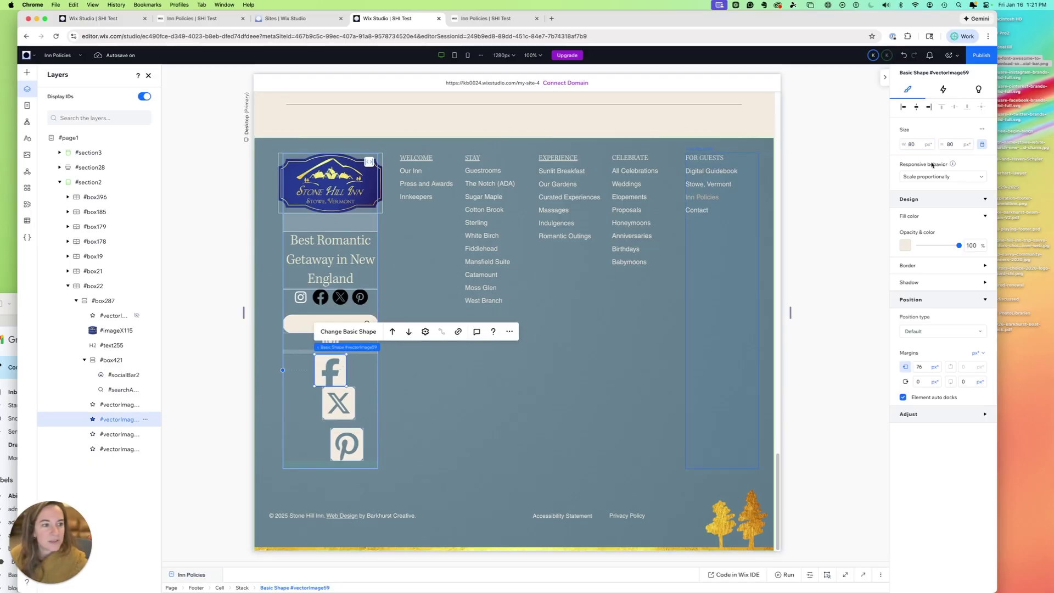
pyautogui.click(907, 144)
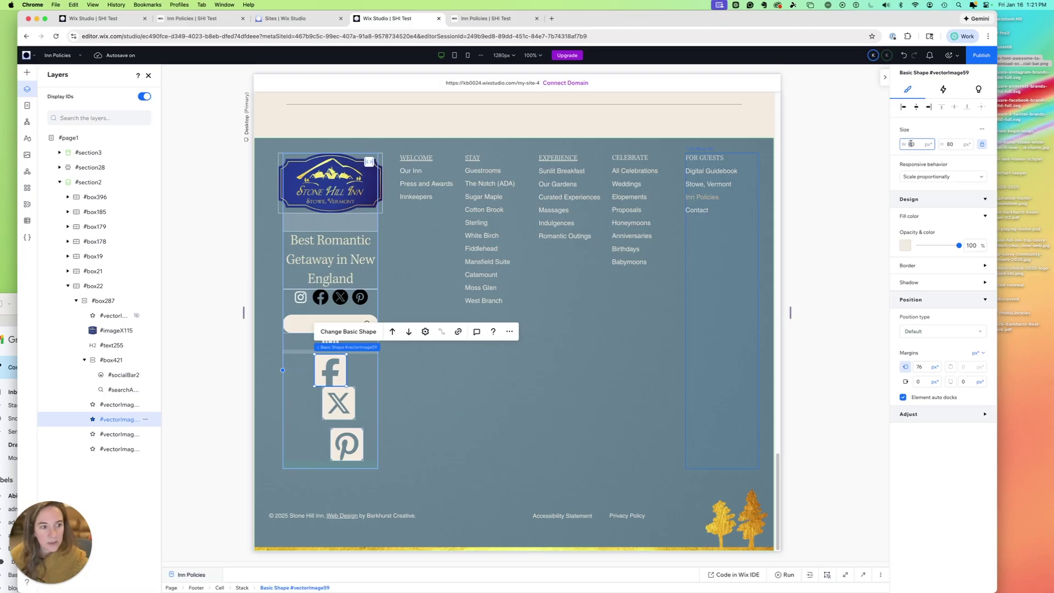
pyautogui.write('40')
pyautogui.press('Return')
# Step: Set the width of the square X icon to 40 px
pyautogui.click(339, 404)
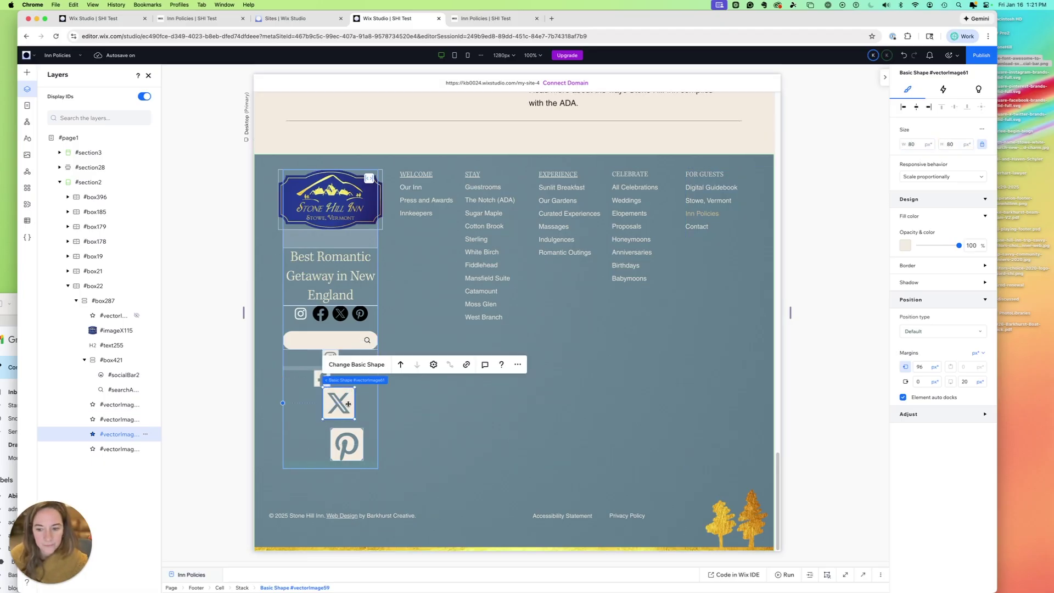
pyautogui.write('400')
pyautogui.press('Tab')
pyautogui.click(913, 144)
pyautogui.press('BackSpace')
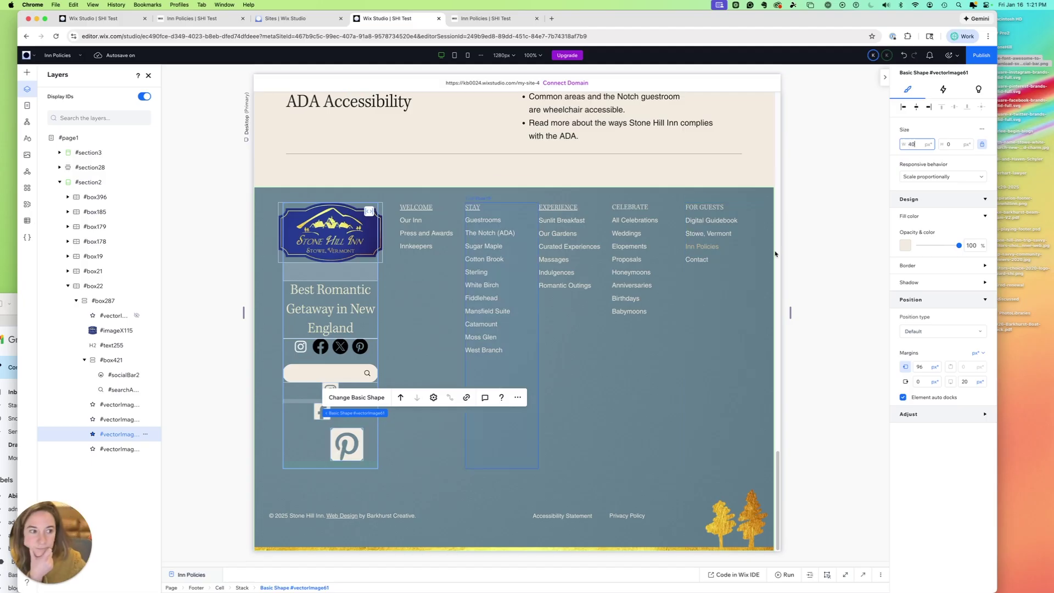
pyautogui.press('Return')
# Step: Resize the square Pinterest icon proportionally to 40 px
pyautogui.click(346, 444)
pyautogui.doubleClick(914, 144)
pyautogui.write('40')
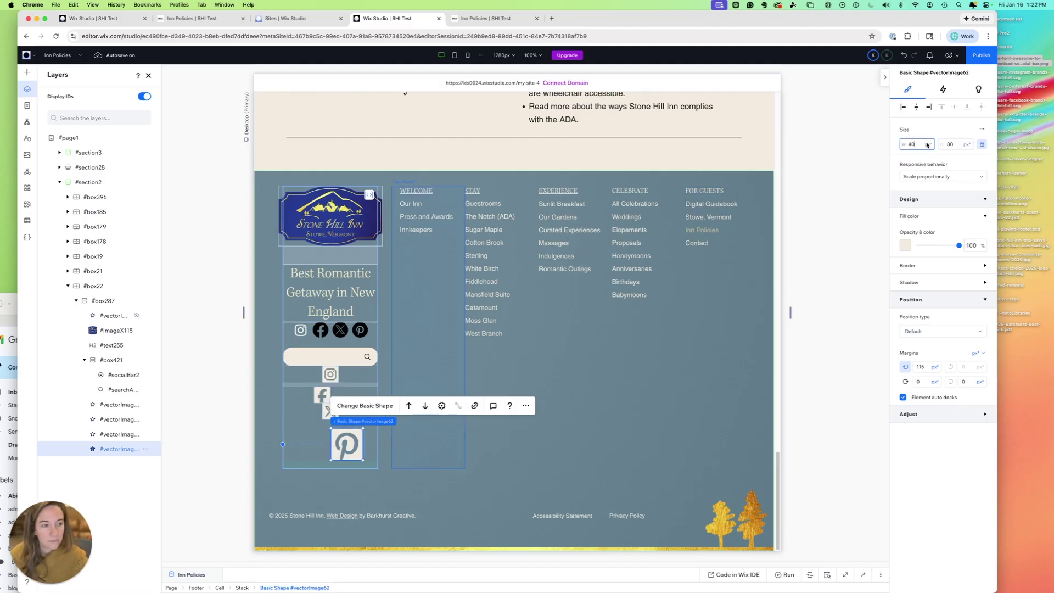
pyautogui.press('Tab')
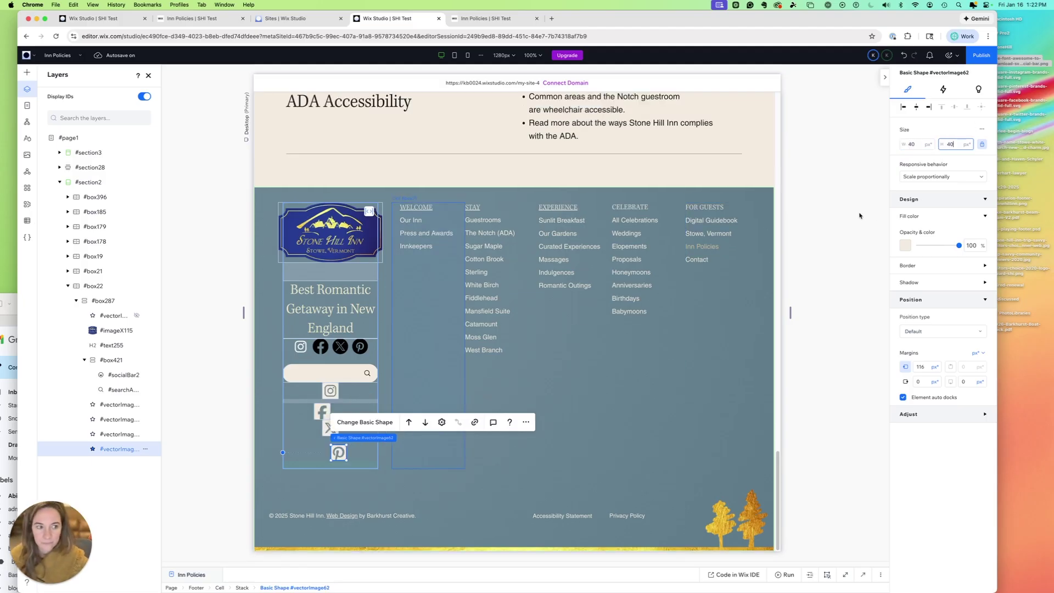
# Step: Combine the Instagram, Facebook, X and Pinterest icons into one stack with a Horizontal layout
pyautogui.click(117, 406)
pyautogui.keyDown('shift'); pyautogui.click(117, 449); pyautogui.keyUp('shift')
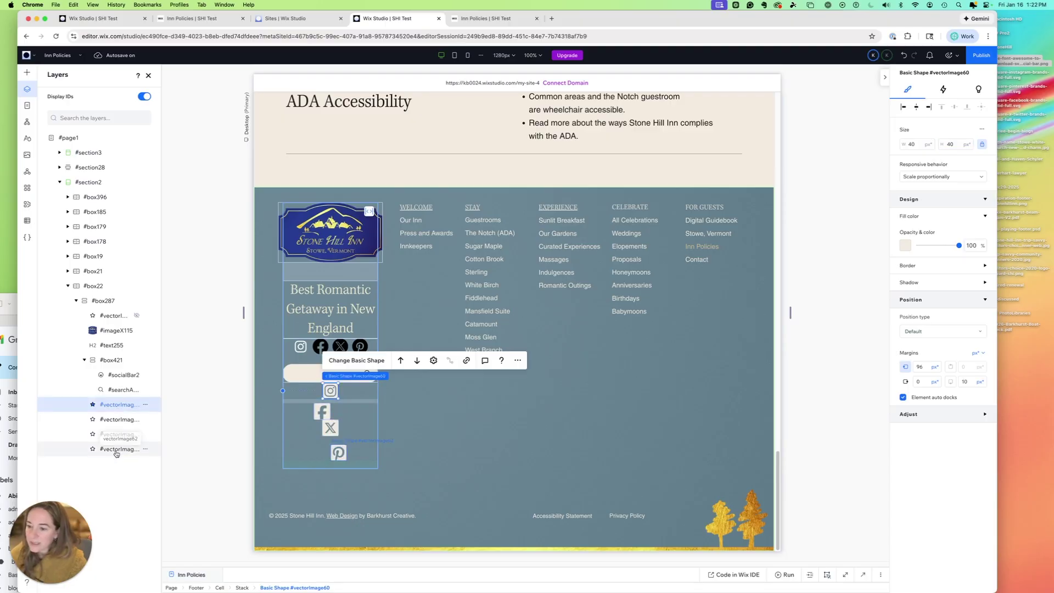
pyautogui.keyDown('shift'); pyautogui.click(93, 435); pyautogui.keyUp('shift')
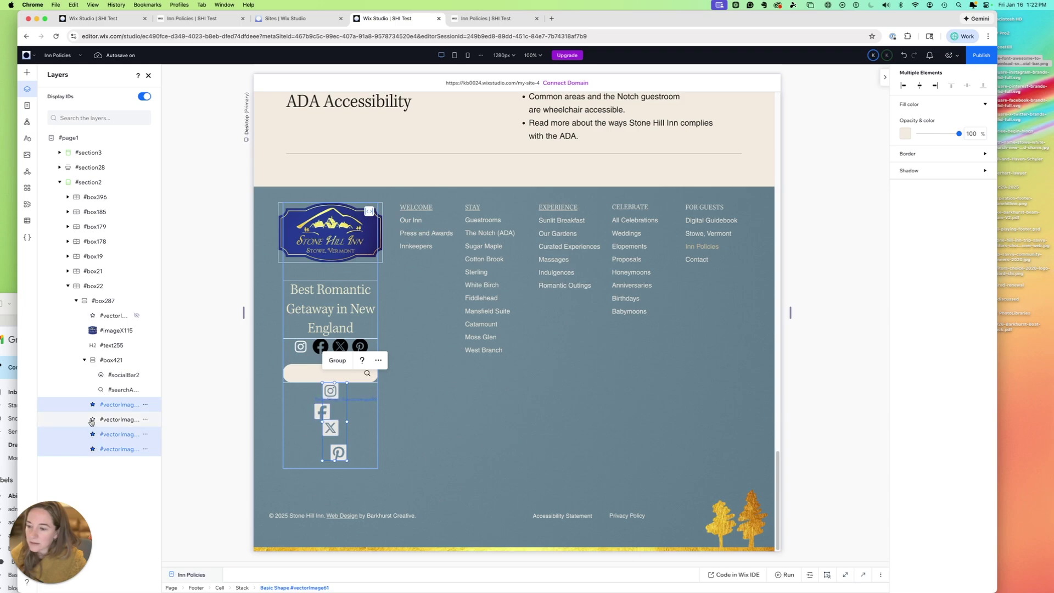
pyautogui.keyDown('shift'); pyautogui.click(114, 422); pyautogui.keyUp('shift')
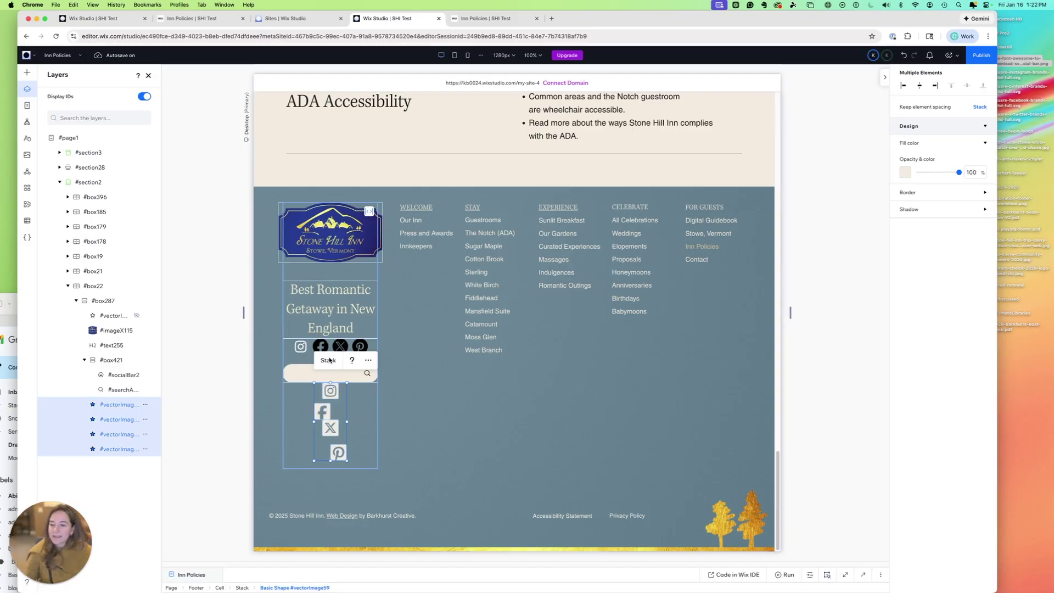
pyautogui.click(329, 361)
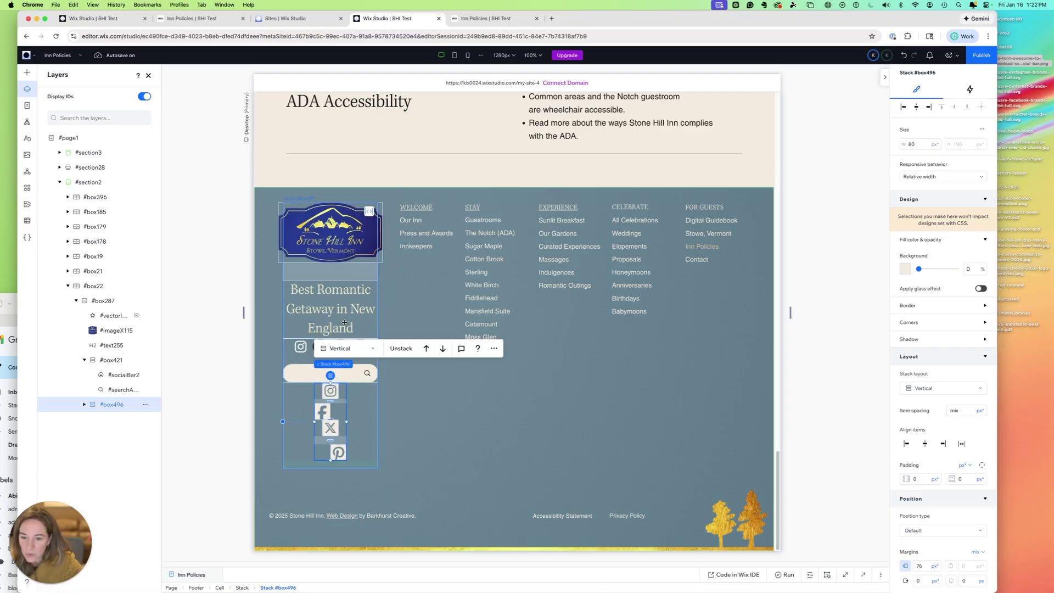
pyautogui.click(375, 352)
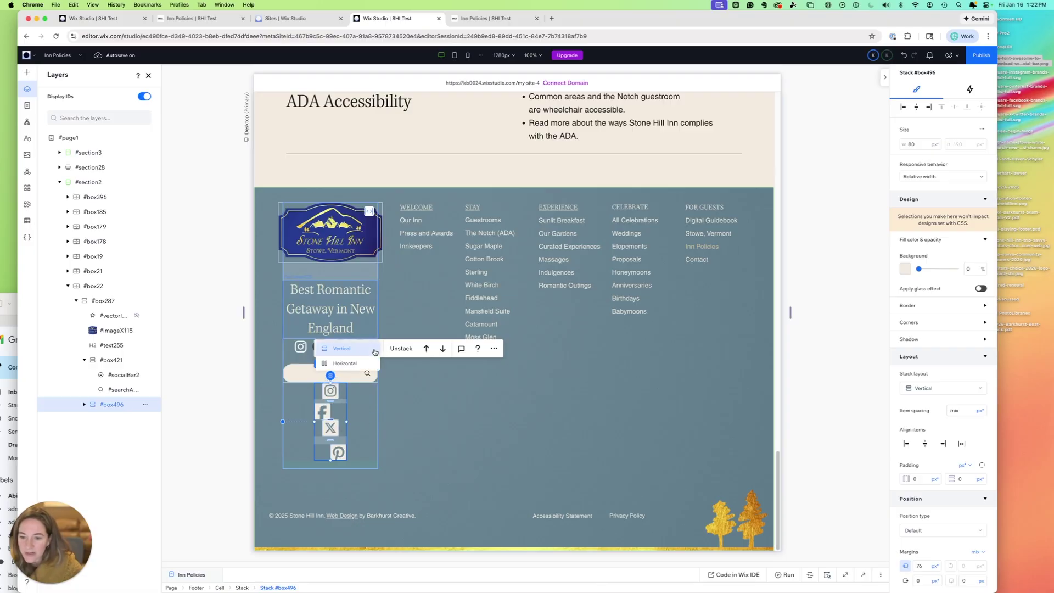
pyautogui.click(341, 363)
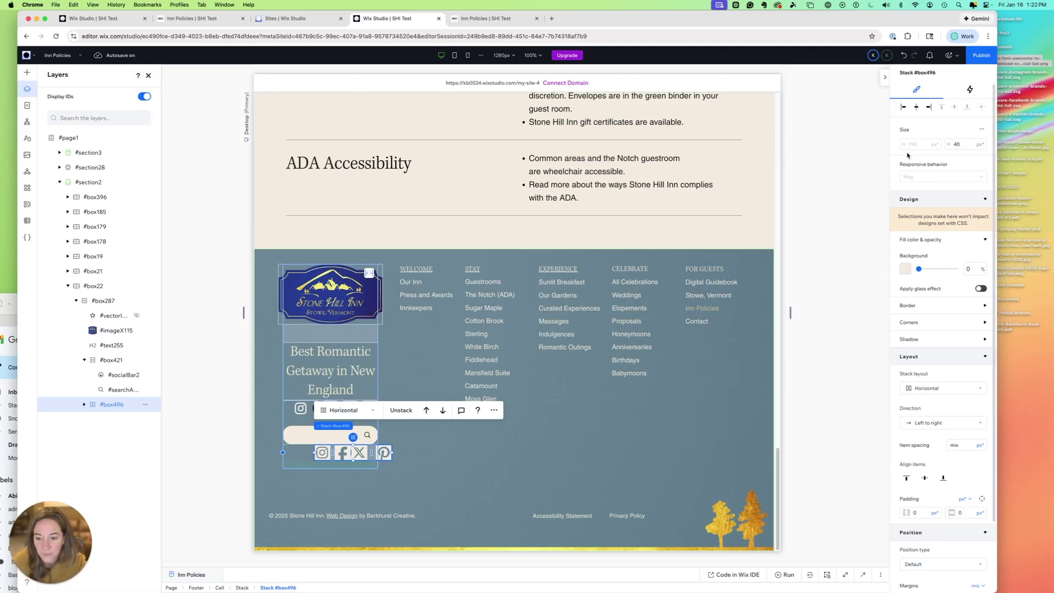
# Step: Center the icon stack horizontally in its container and even out the gaps between its icons to 10 px
pyautogui.click(903, 106)
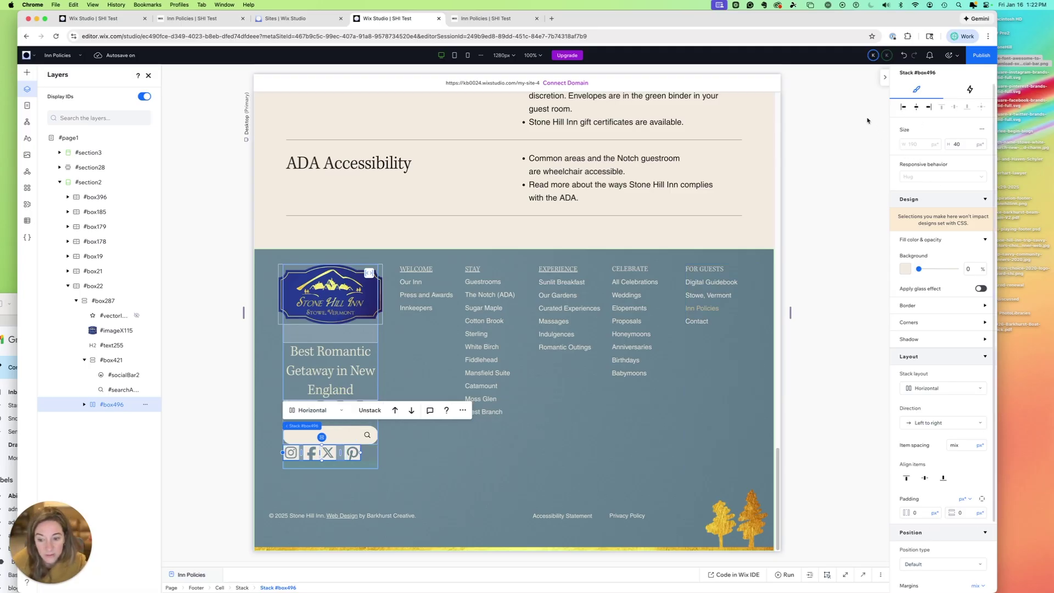
pyautogui.click(917, 107)
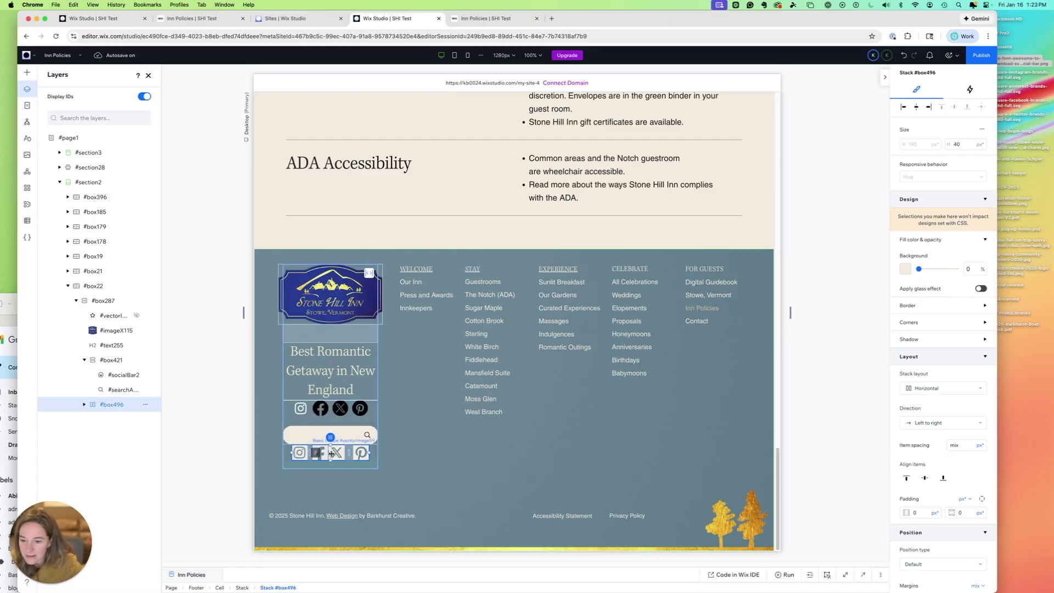
pyautogui.moveTo(329, 453); pyautogui.dragTo(359, 449)
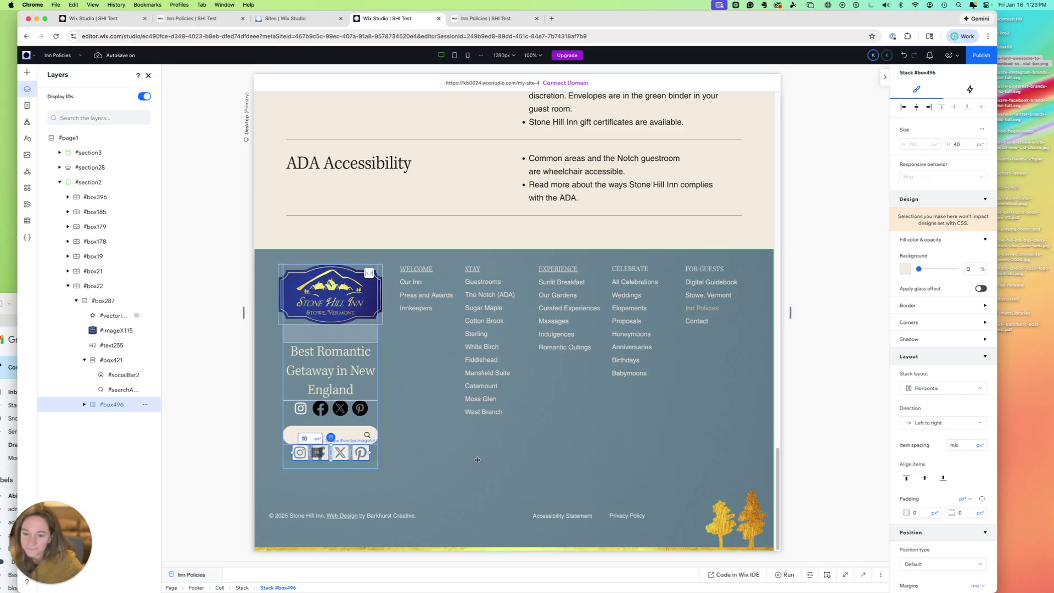
# Step: Select the stack #box421 containing the social bar and search field, and collapse its layer
pyautogui.click(106, 361)
pyautogui.moveTo(106, 362); pyautogui.dragTo(108, 380)
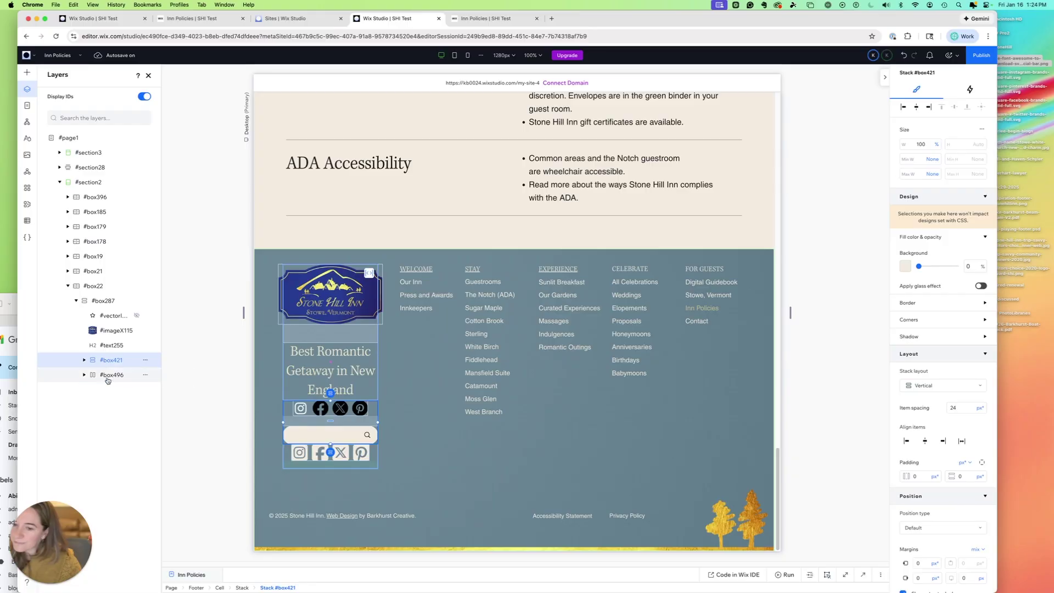